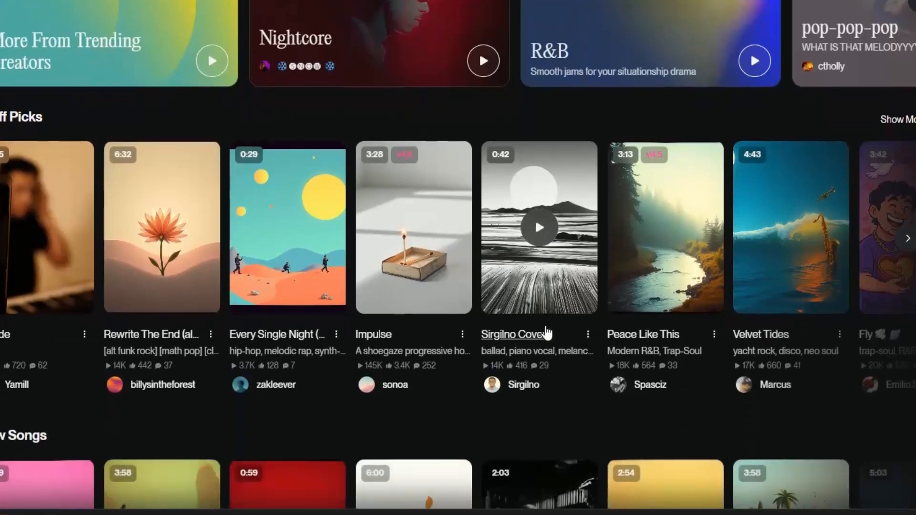
Open the Suno account sign-up and register with a Google account
scroll(536, 329, down, 8)
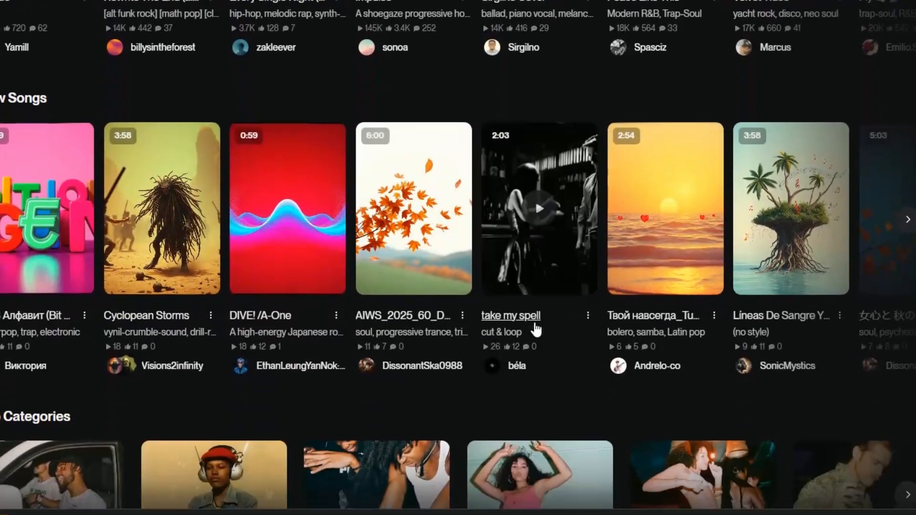
scroll(534, 329, down, 3)
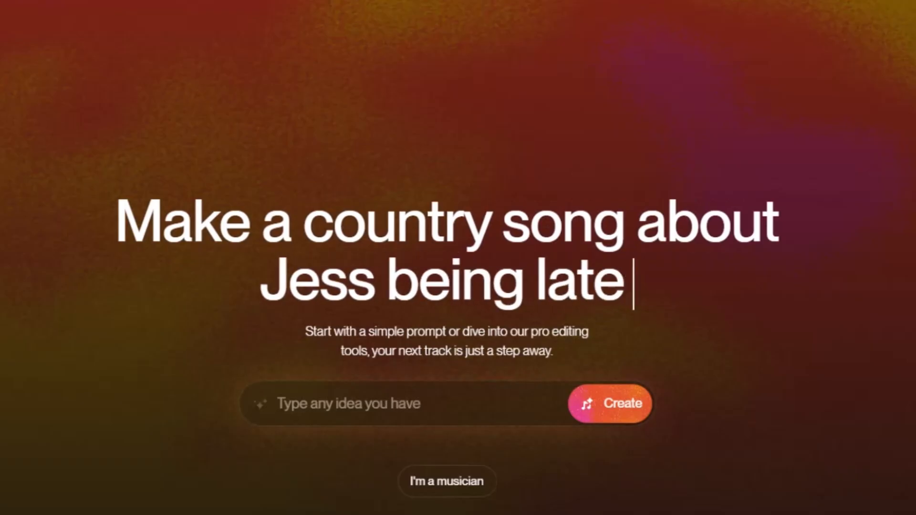
click(901, 4)
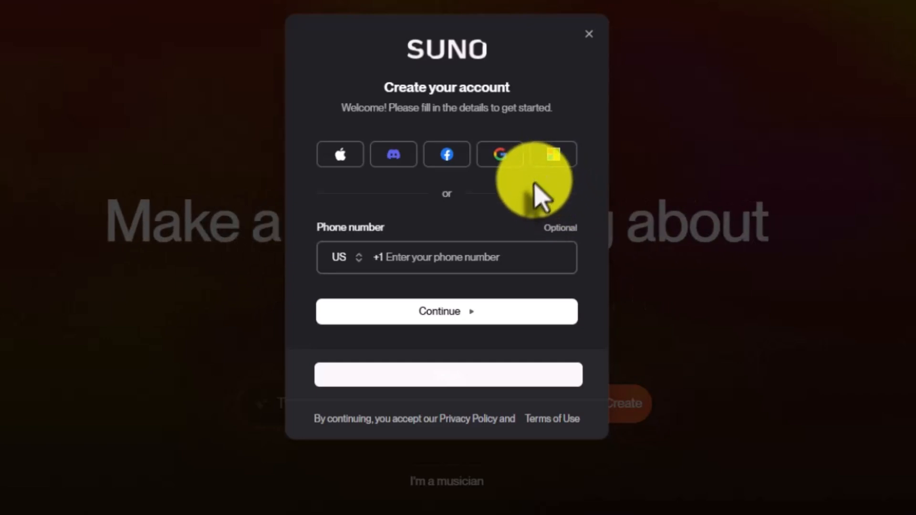
click(497, 160)
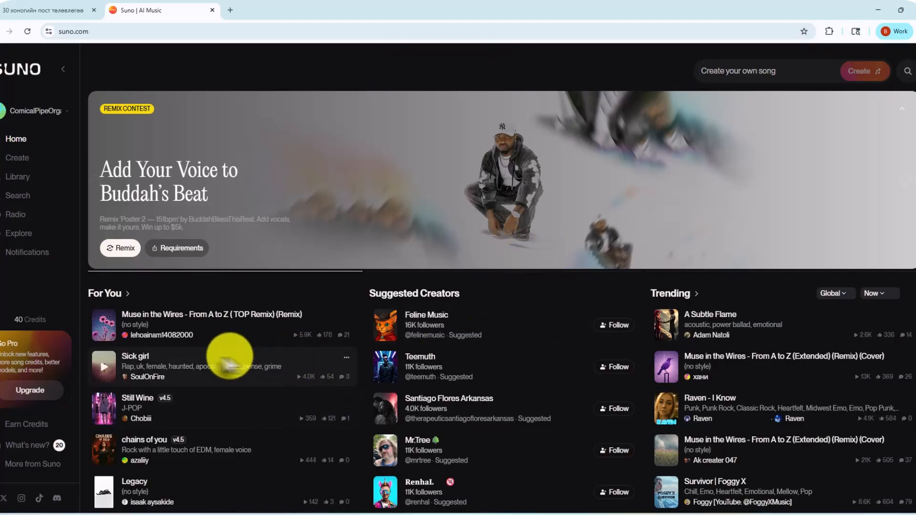
Browse the home page's song, creator, category and playlist sections, and play "Race Futuristic" from New Songs
scroll(232, 353, down, 1)
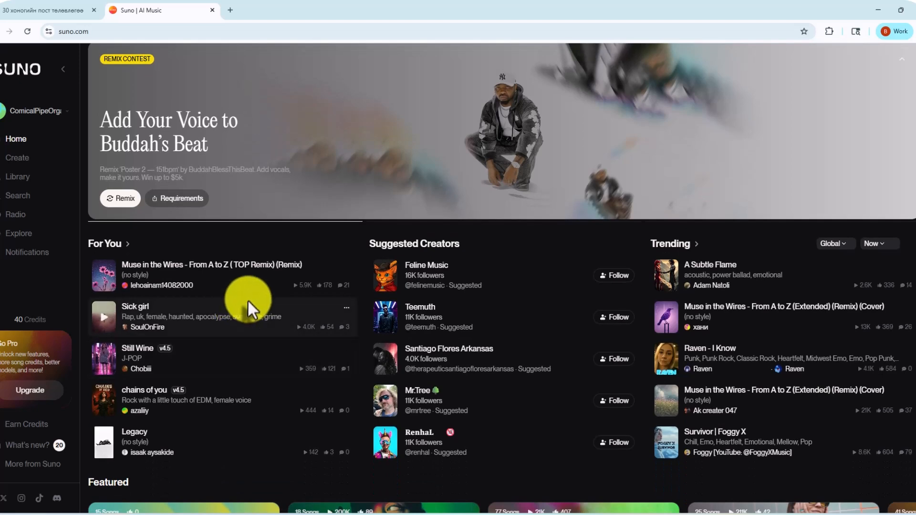
scroll(246, 306, down, 2)
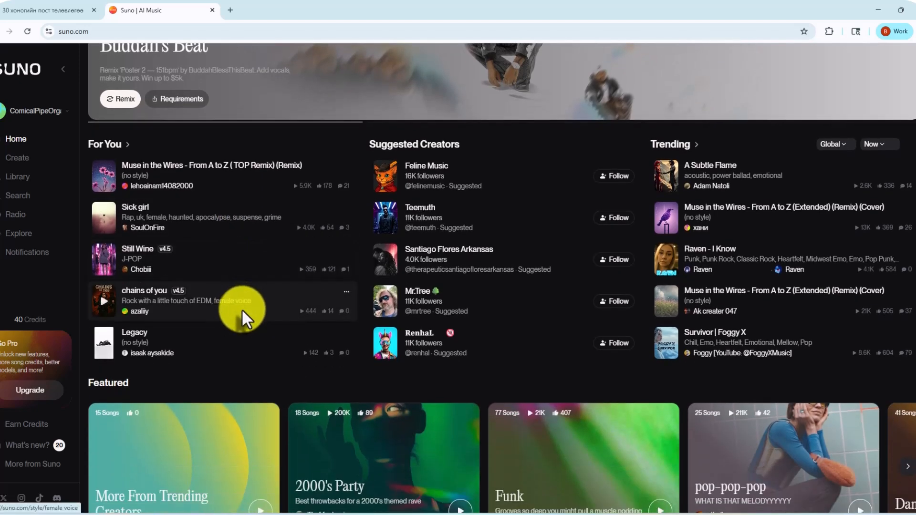
scroll(241, 308, down, 1)
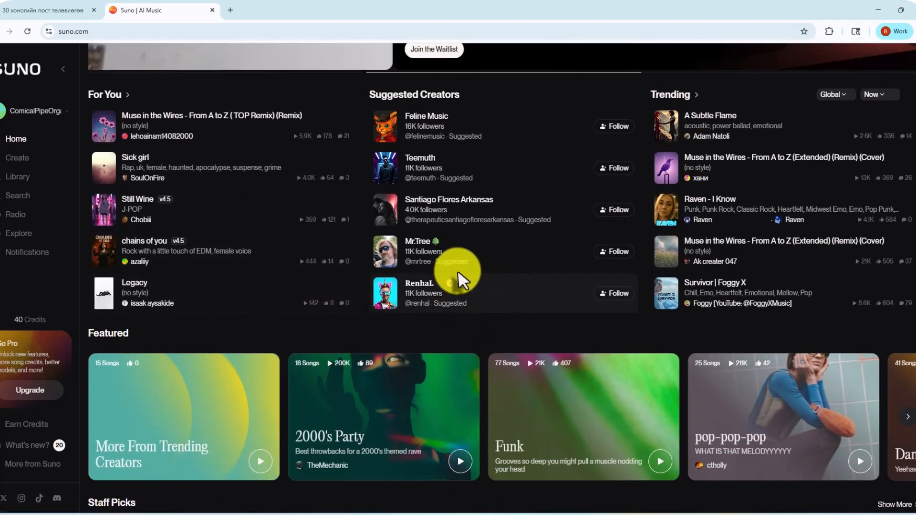
scroll(553, 262, down, 2)
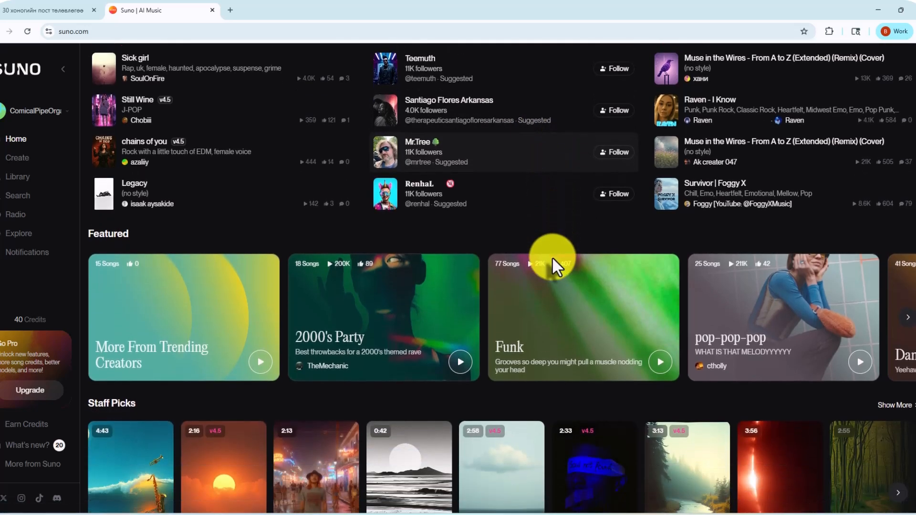
scroll(552, 256, down, 6)
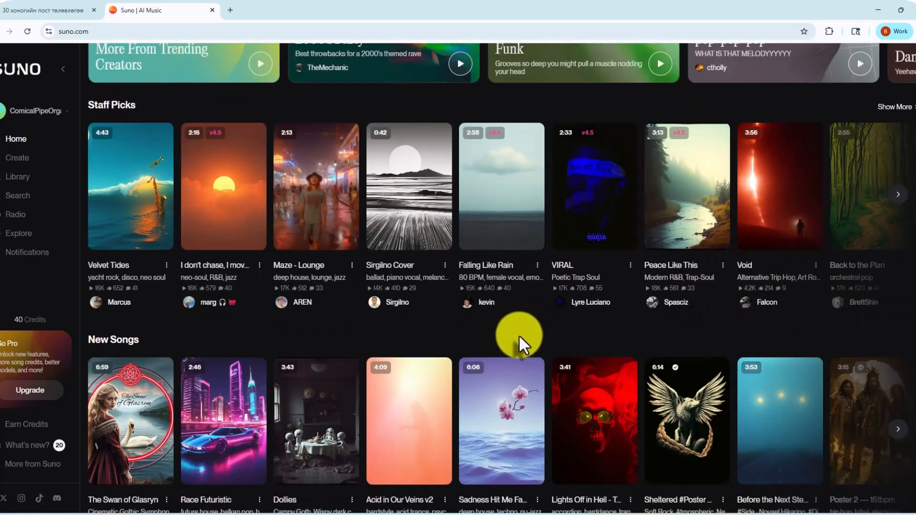
scroll(519, 334, down, 3)
scroll(520, 341, down, 3)
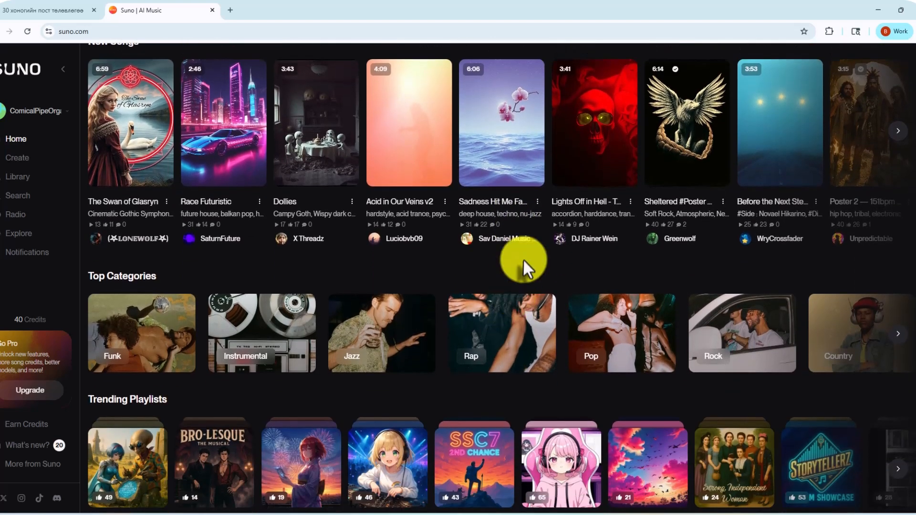
scroll(392, 203, up, 2)
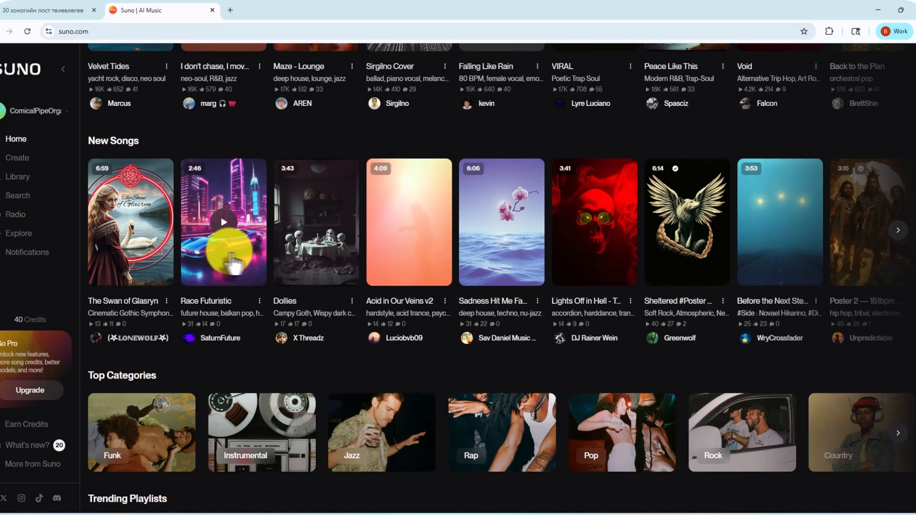
scroll(247, 262, down, 2)
scroll(245, 258, up, 3)
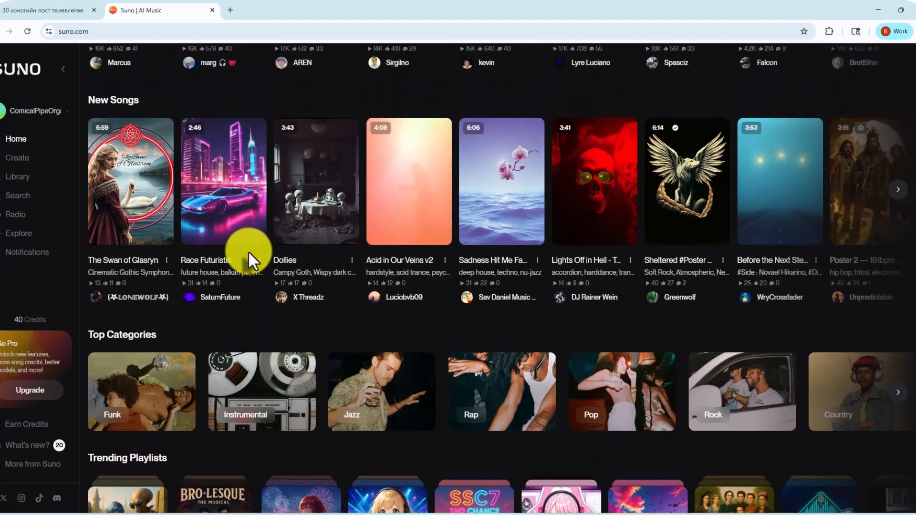
click(224, 262)
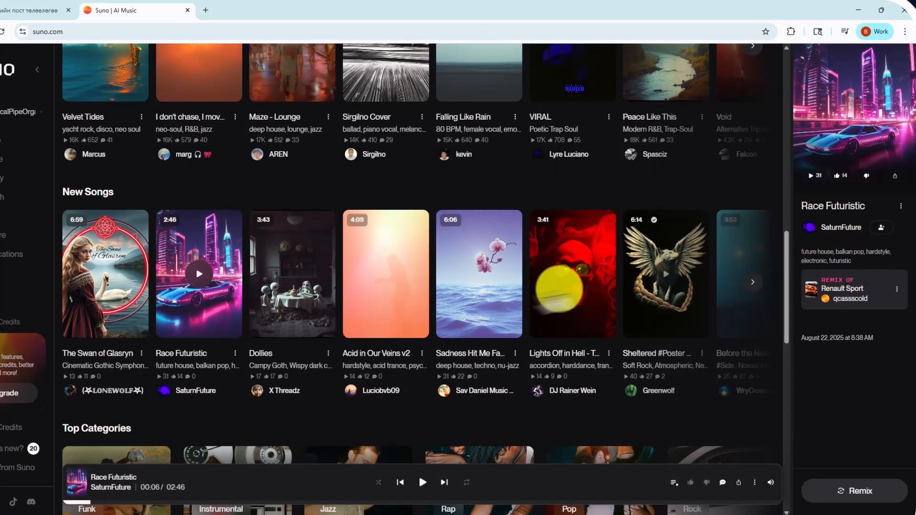
Play "Sadness Hit Me Fast" from New Songs, pause it, and view its lyrics and full style list
click(480, 270)
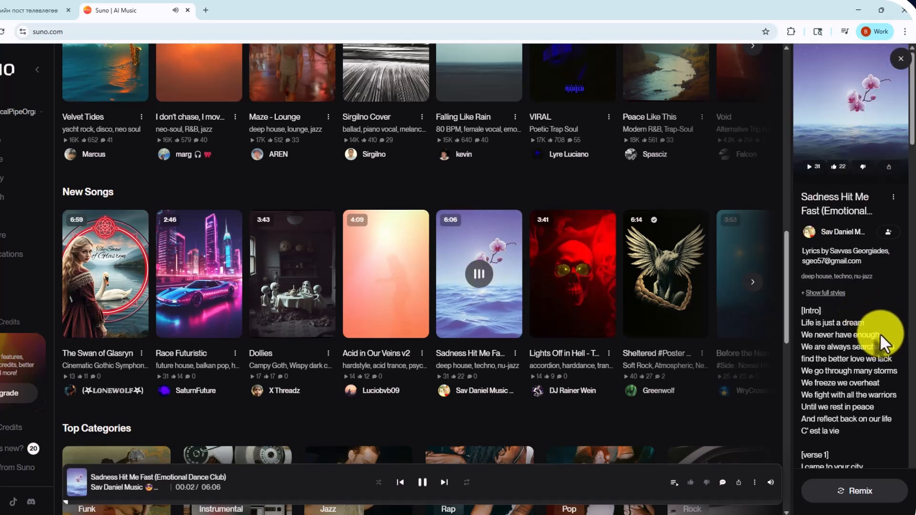
scroll(880, 333, down, 3)
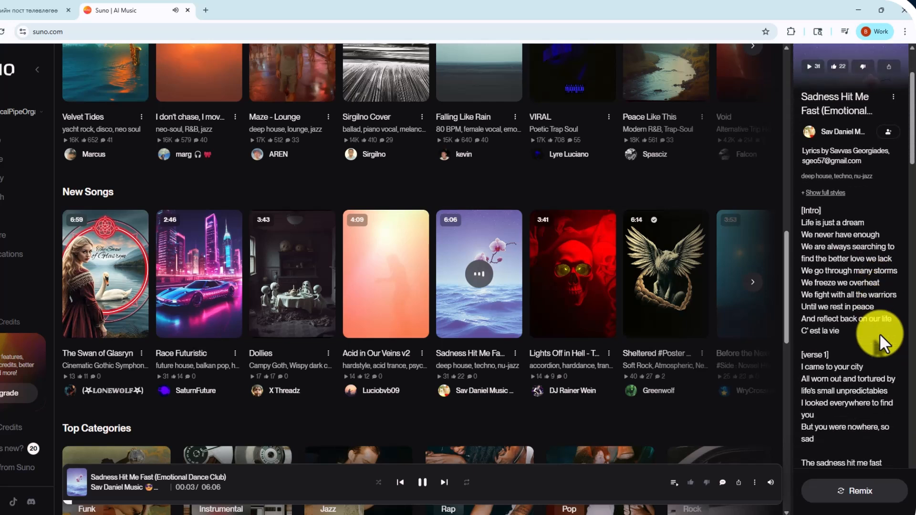
click(479, 273)
scroll(878, 234, up, 1)
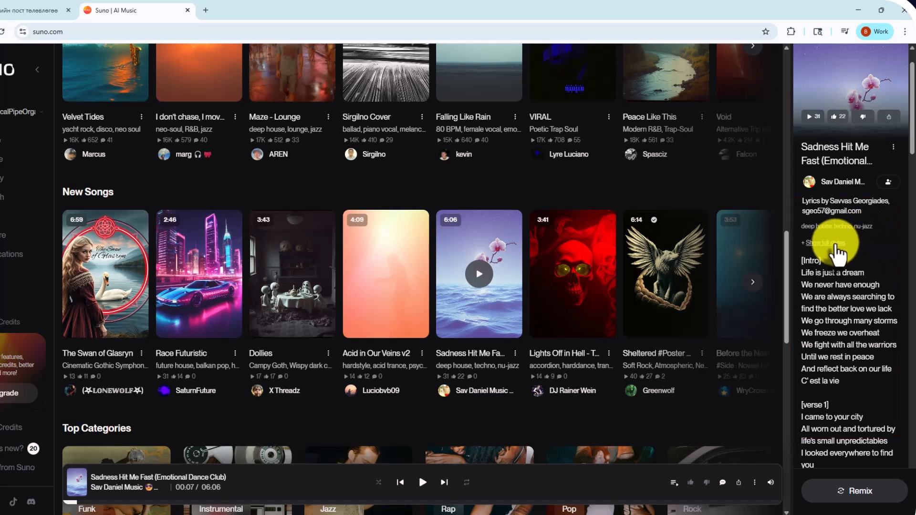
click(833, 244)
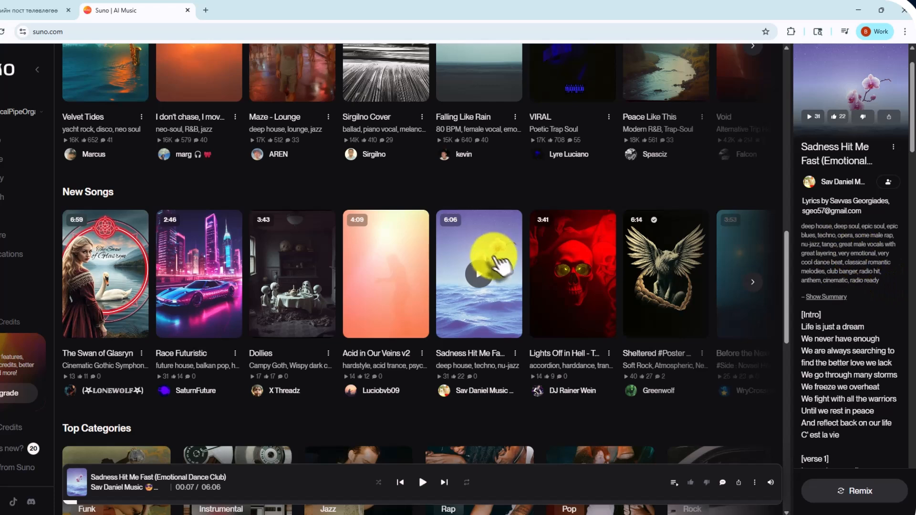
Switch to ChatGPT and send "mongoloor hairiin tyhai dyynii ug bichij ugnu uu" as the prompt in a new chat
scroll(451, 246, up, 5)
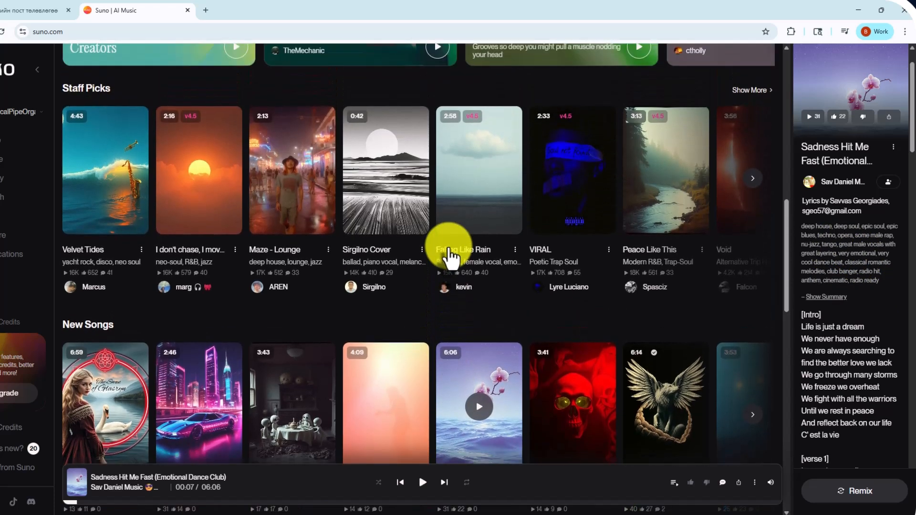
scroll(456, 241, up, 10)
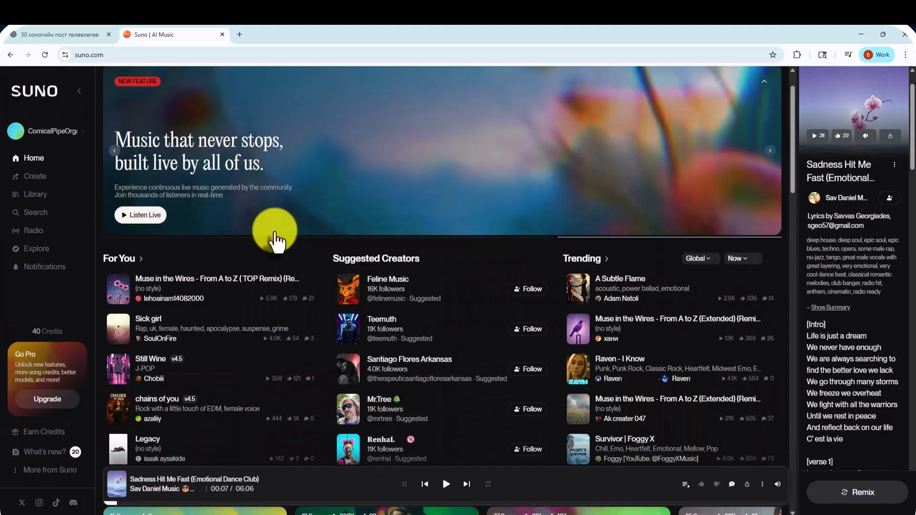
click(76, 34)
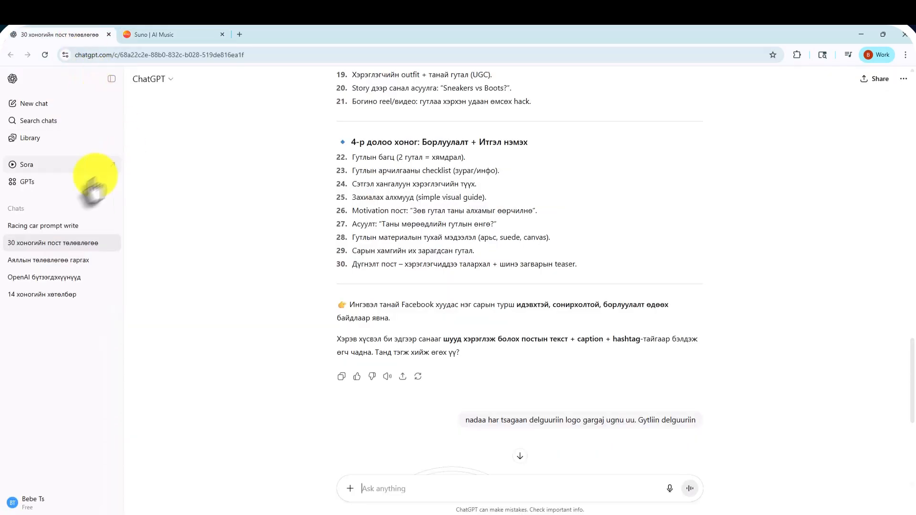
click(34, 103)
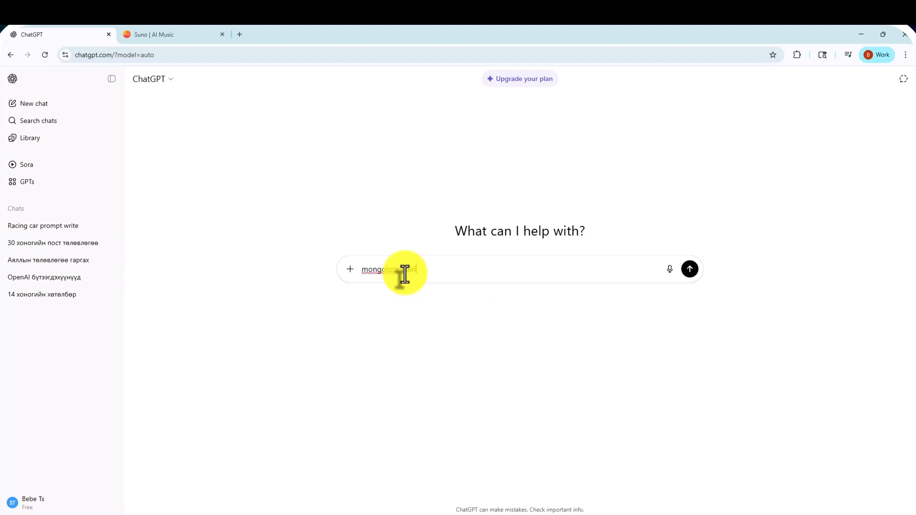
text(tyhai dyynii ug bichij ugnu uu)
key(Return)
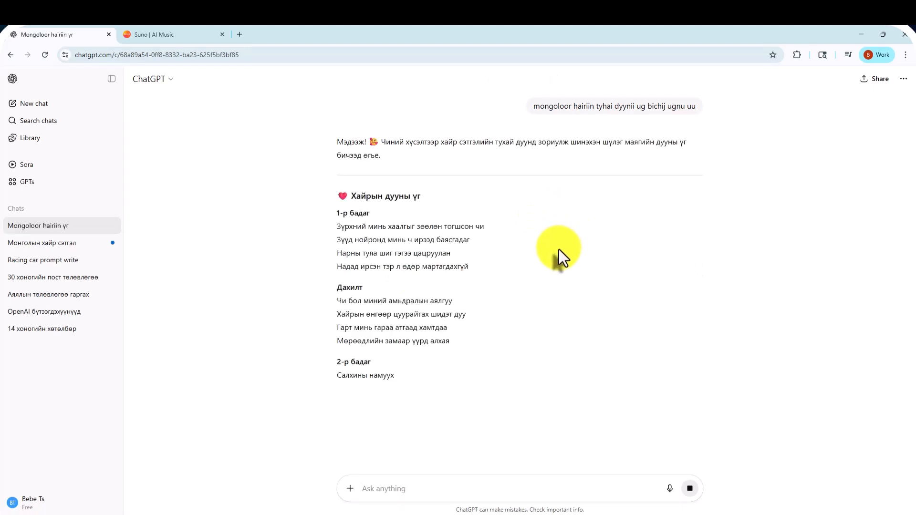
Copy the generated love song lyrics from the first line of verse one through the final chorus
scroll(557, 260, down, 2)
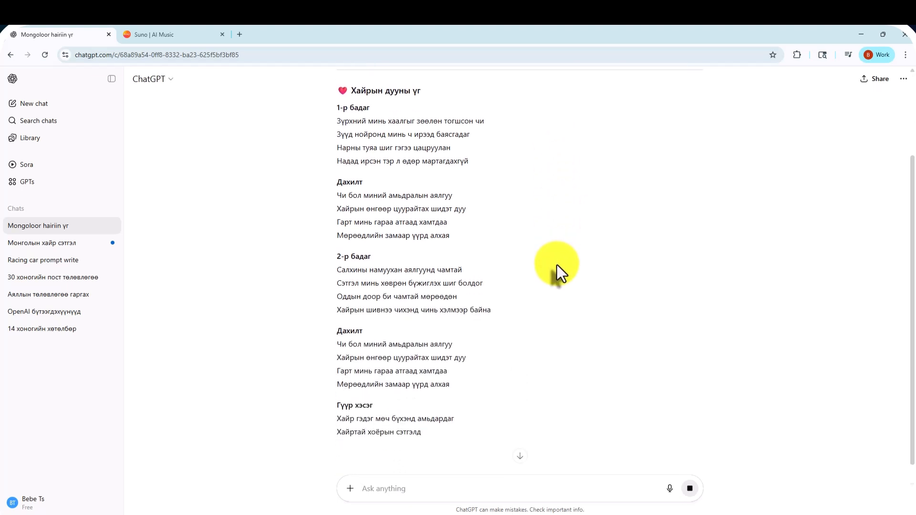
scroll(557, 265, down, 2)
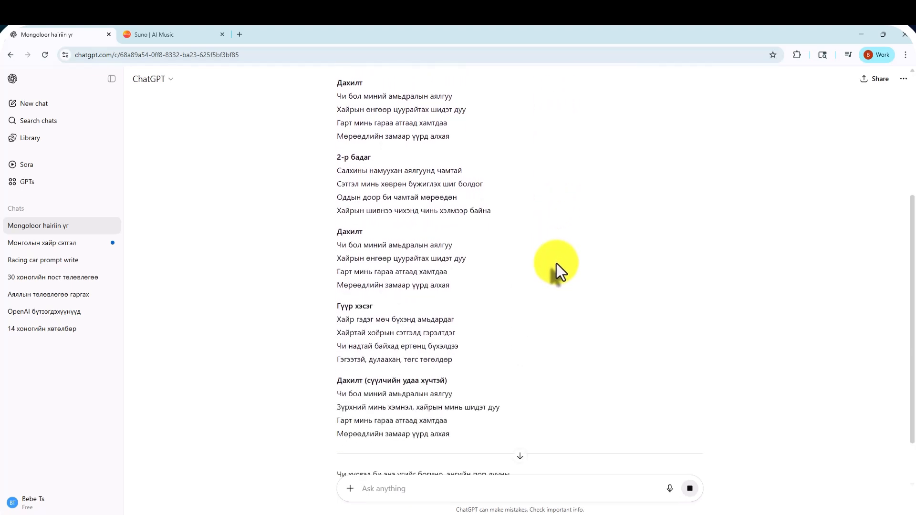
scroll(557, 263, down, 2)
scroll(549, 255, up, 6)
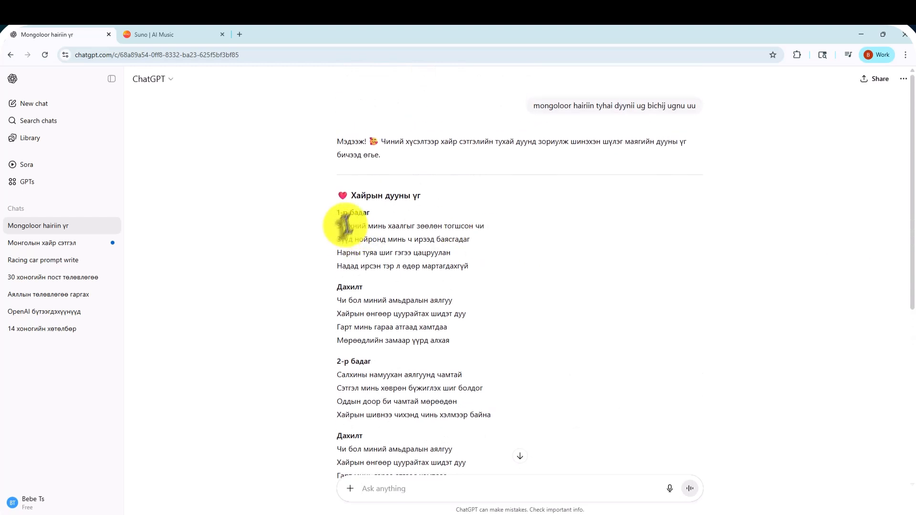
drag(335, 213, 451, 415)
click(333, 238)
drag(334, 228, 443, 482)
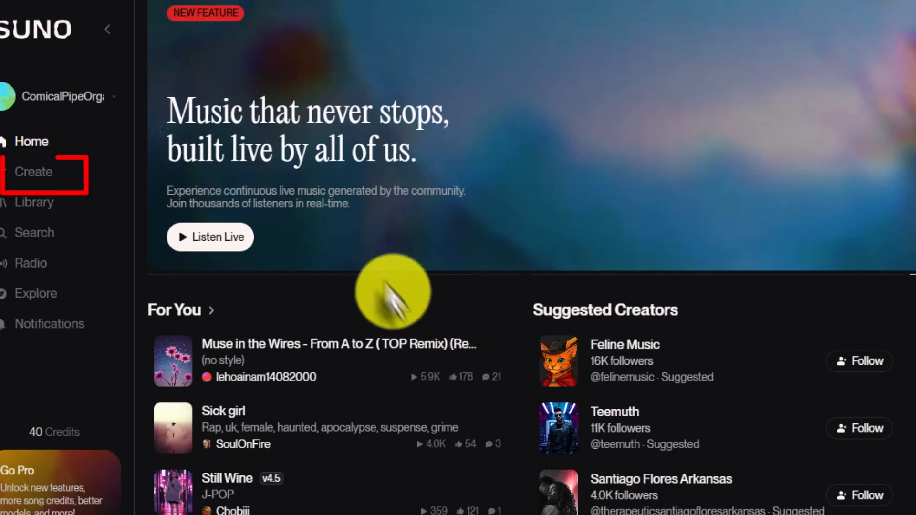
Start a new song in Suno using Custom mode and paste the copied lyrics as its own lyrics
click(32, 174)
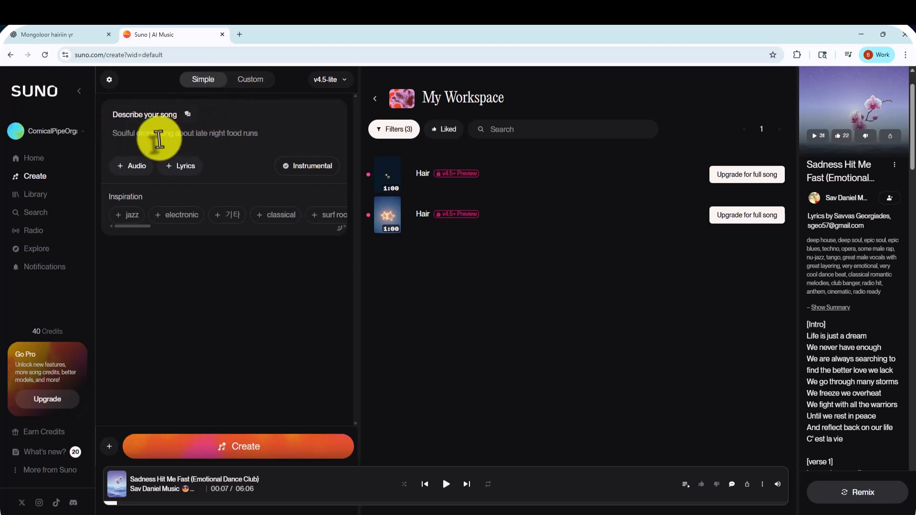
click(244, 82)
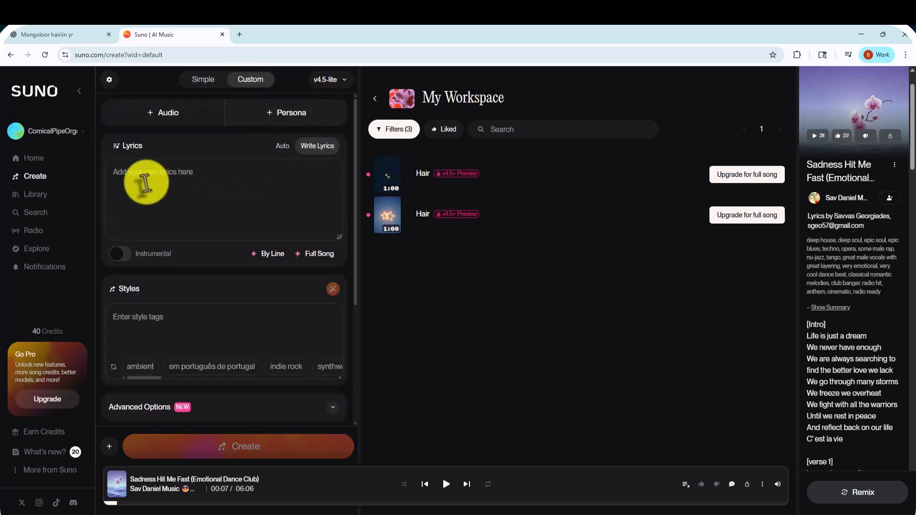
click(190, 180)
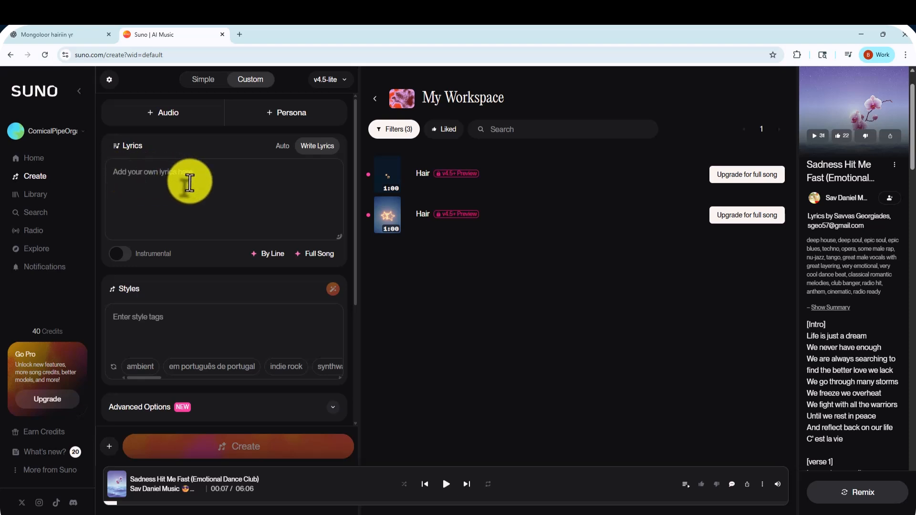
key(ctrl+v)
Delete the section labels, such as "Дахилт" and "2-р бадаг", from the pasted lyrics, keeping only the sung lines
scroll(223, 192, up, 10)
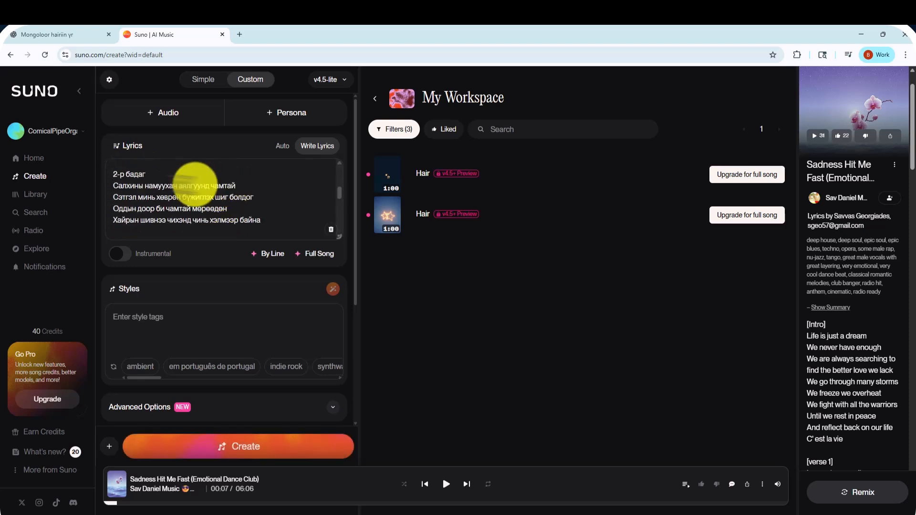
scroll(157, 182, up, 1)
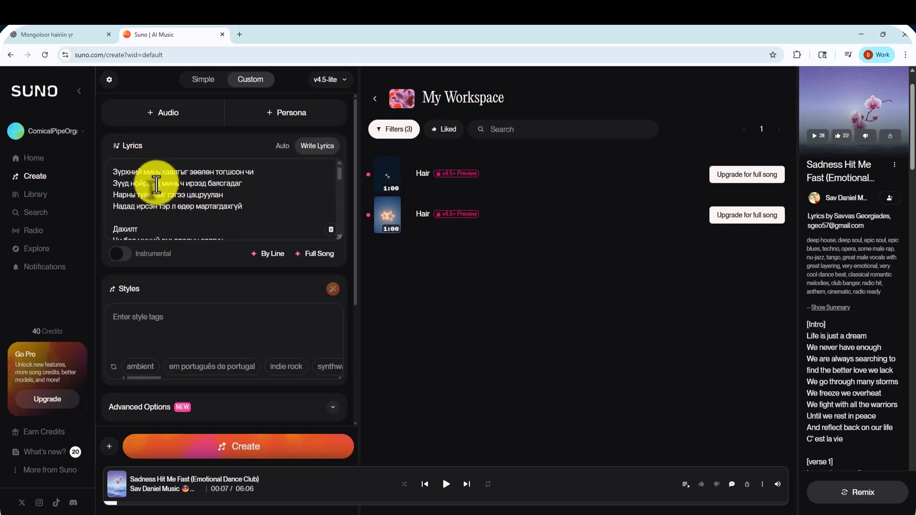
drag(113, 225, 184, 225)
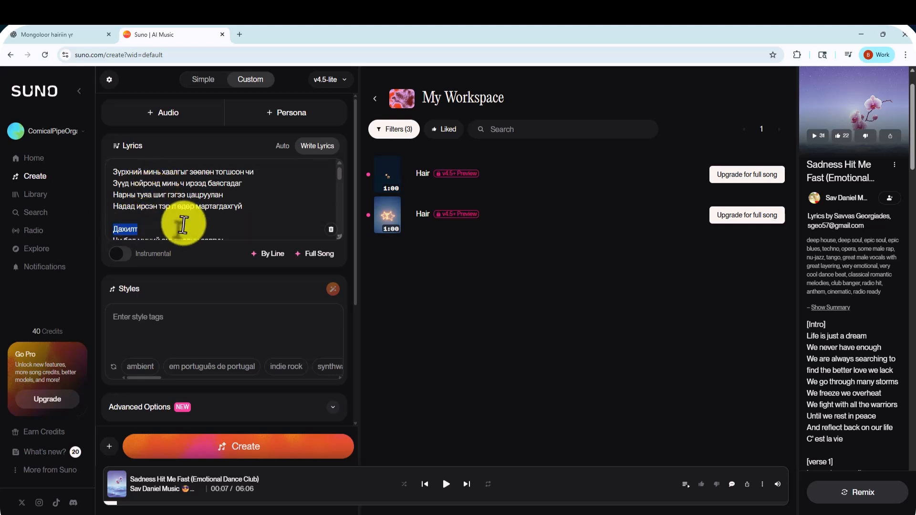
scroll(210, 205, down, 5)
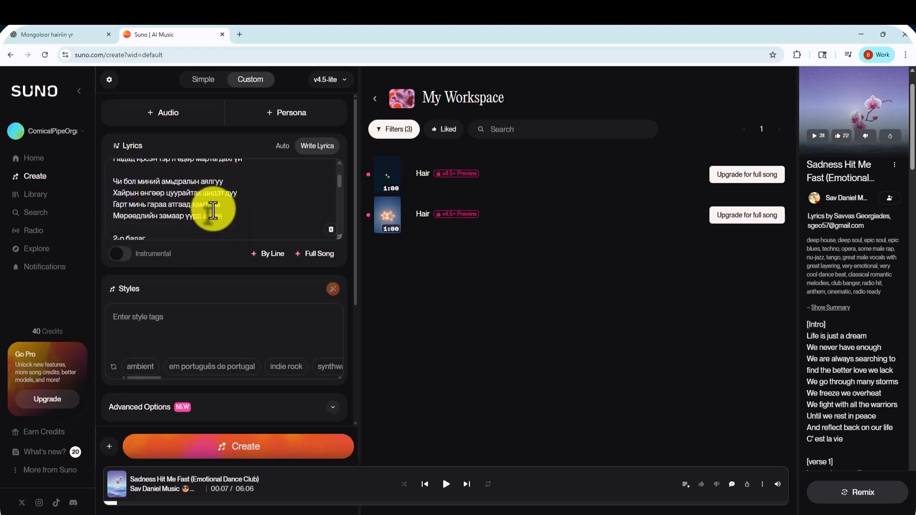
drag(114, 191, 147, 192)
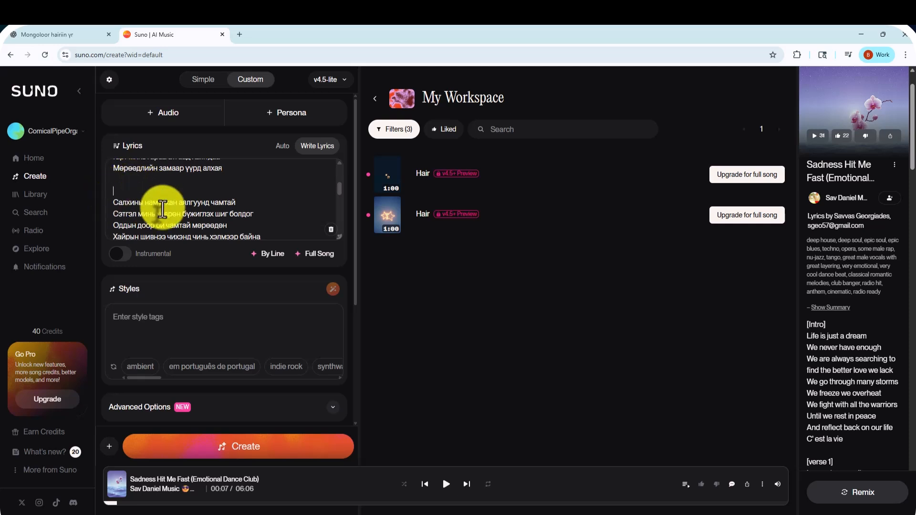
scroll(154, 163, down, 6)
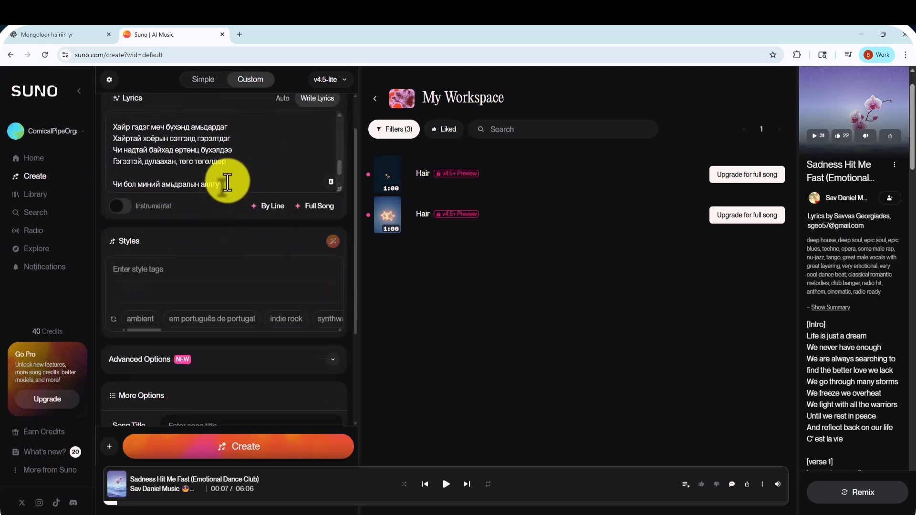
scroll(227, 182, up, 6)
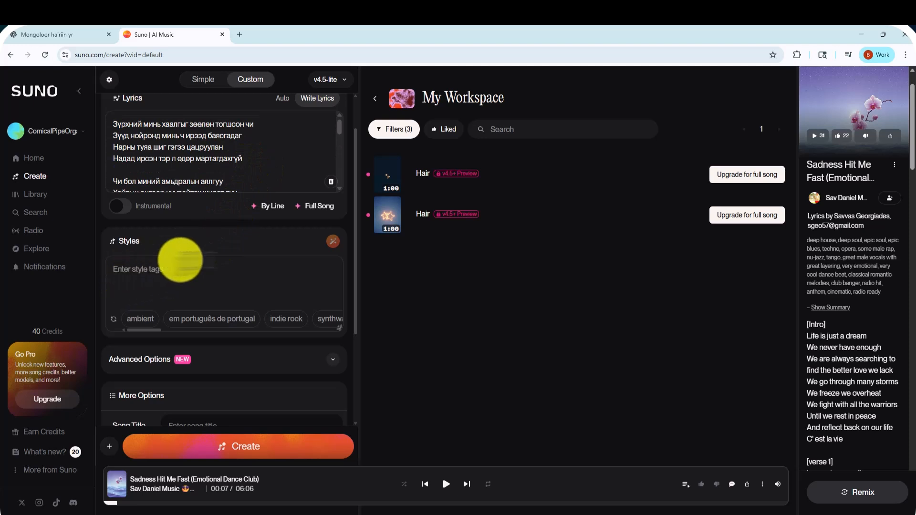
scroll(241, 174, up, 2)
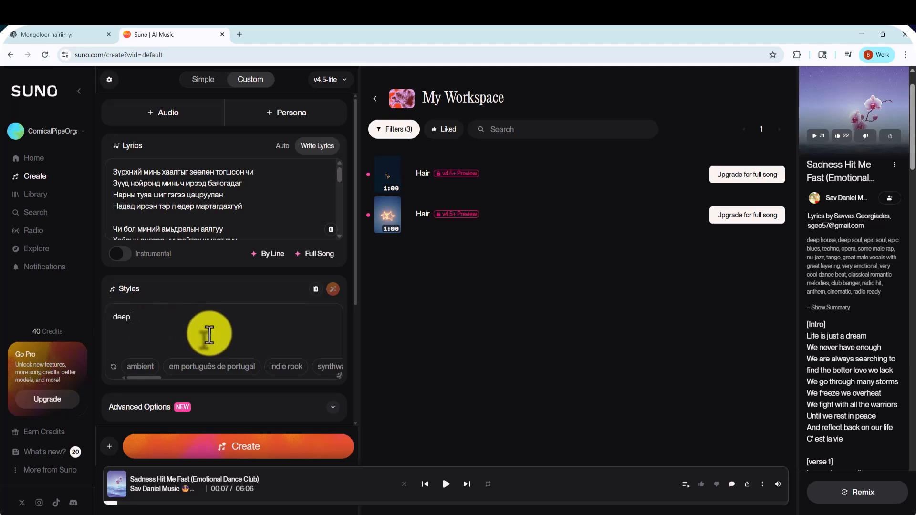
key(BackSpace)
text(oul)
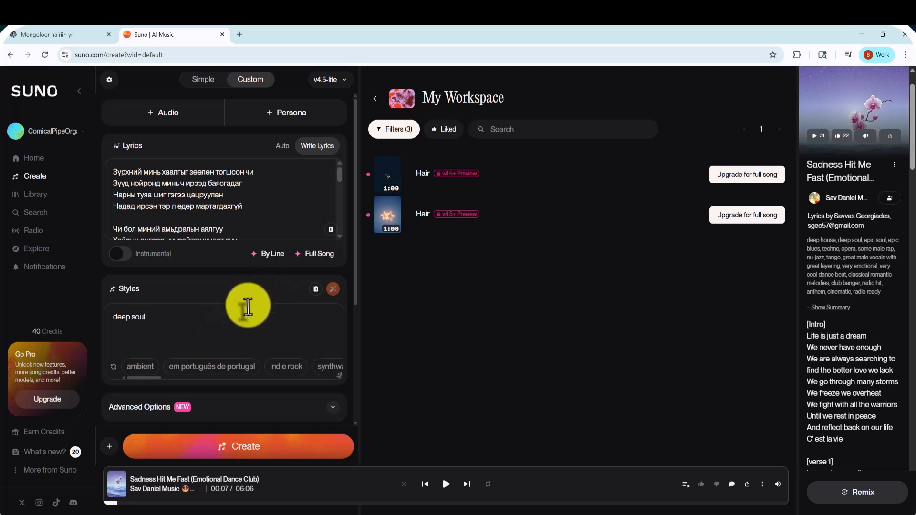
drag(145, 317, 112, 317)
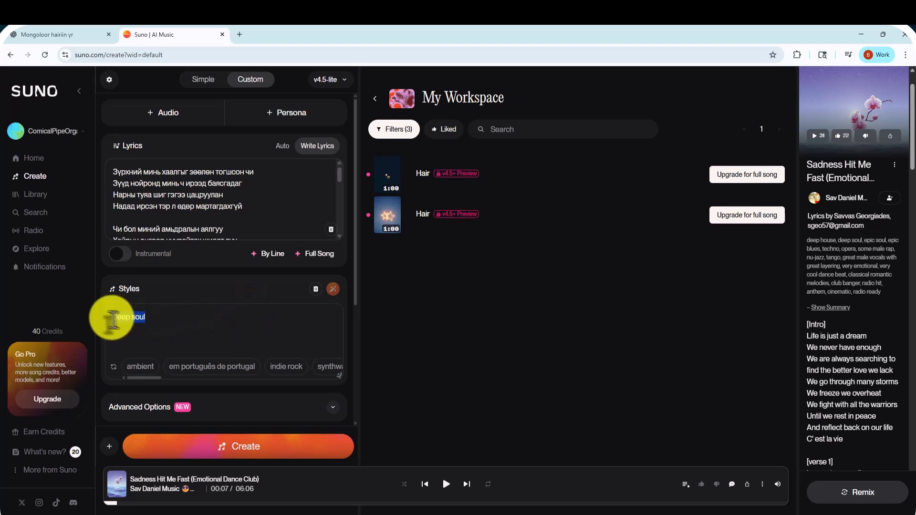
key(BackSpace)
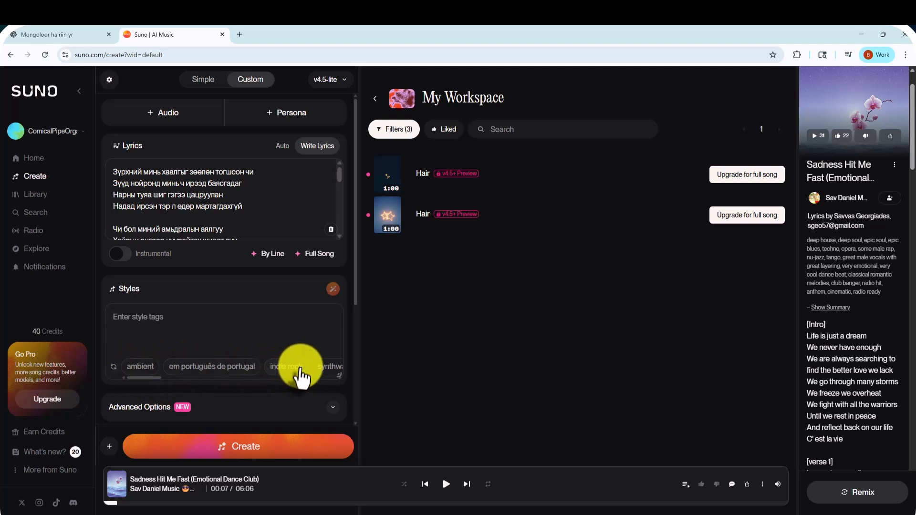
Look through the suggested style tags and generate the song from the pasted lyrics, leaving the styles and title blank
drag(149, 379, 210, 386)
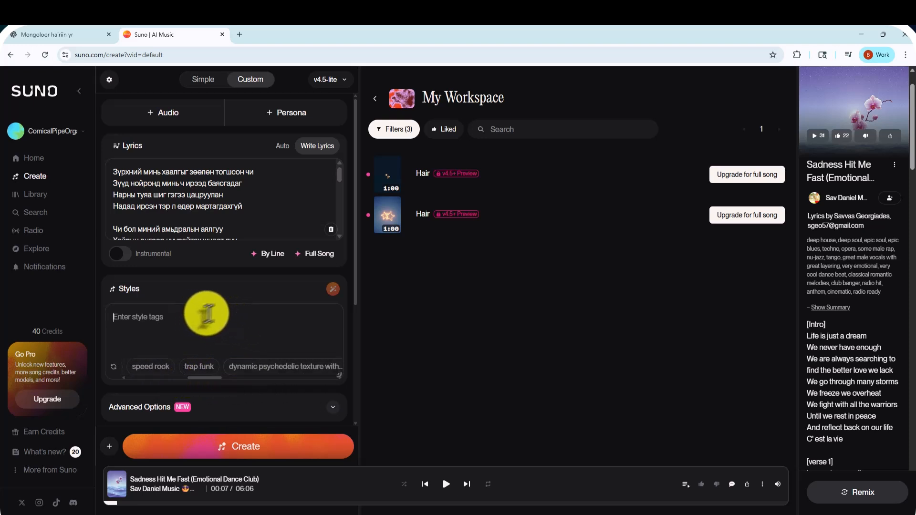
click(242, 318)
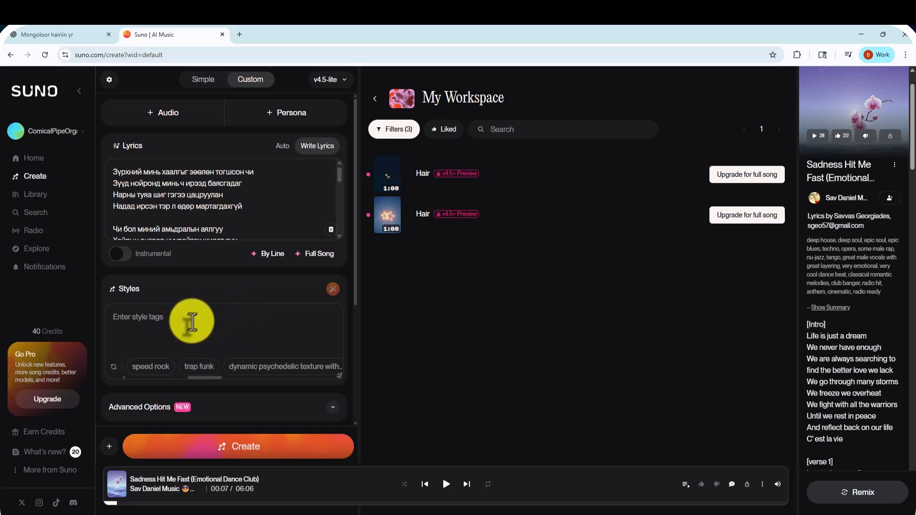
scroll(229, 341, down, 2)
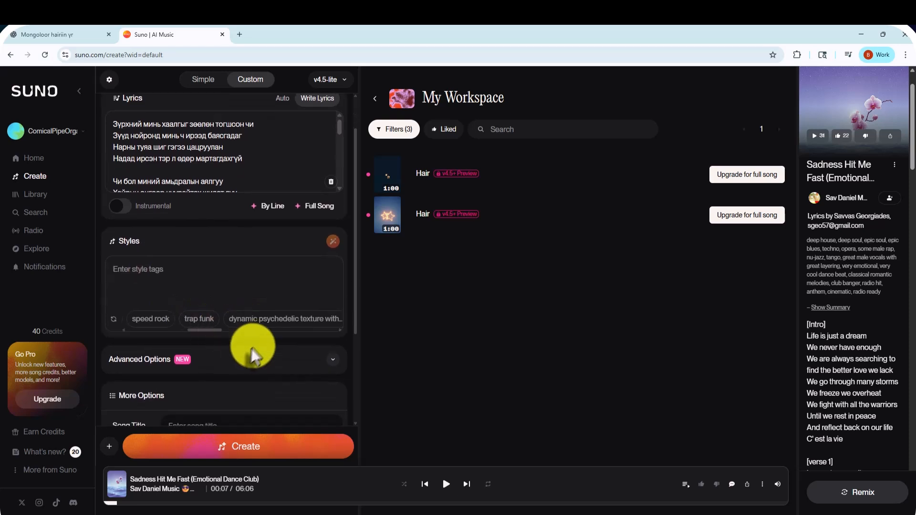
scroll(246, 356, down, 2)
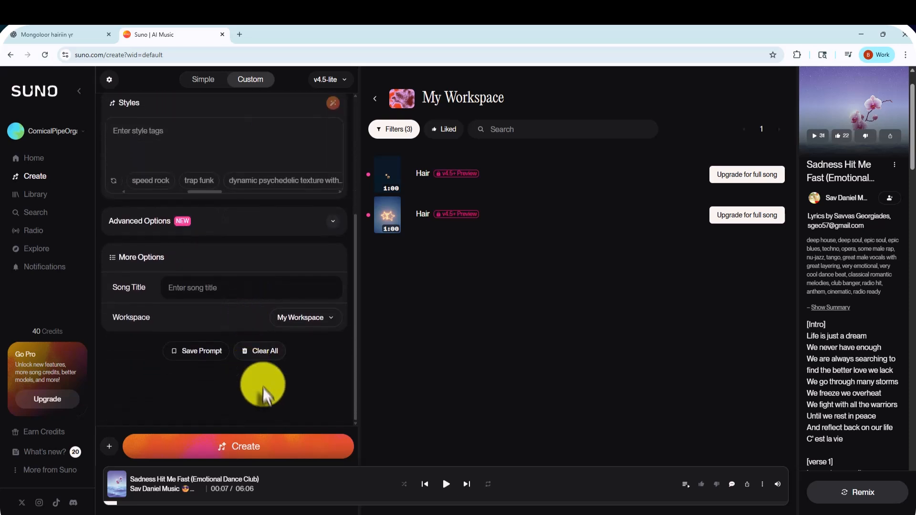
click(247, 448)
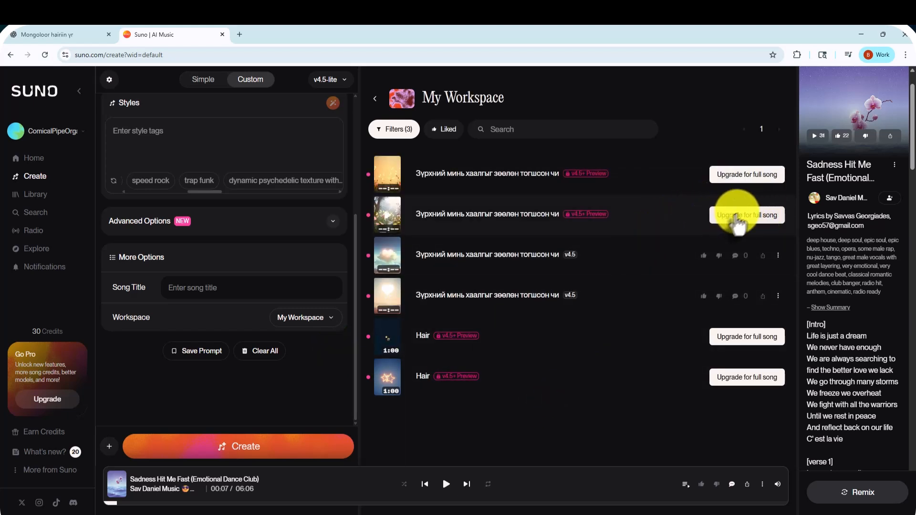
Open the v4.5+ upgrade offer, compare the Pro Plan's monthly and yearly prices and review its benefits, and close it without subscribing
click(734, 222)
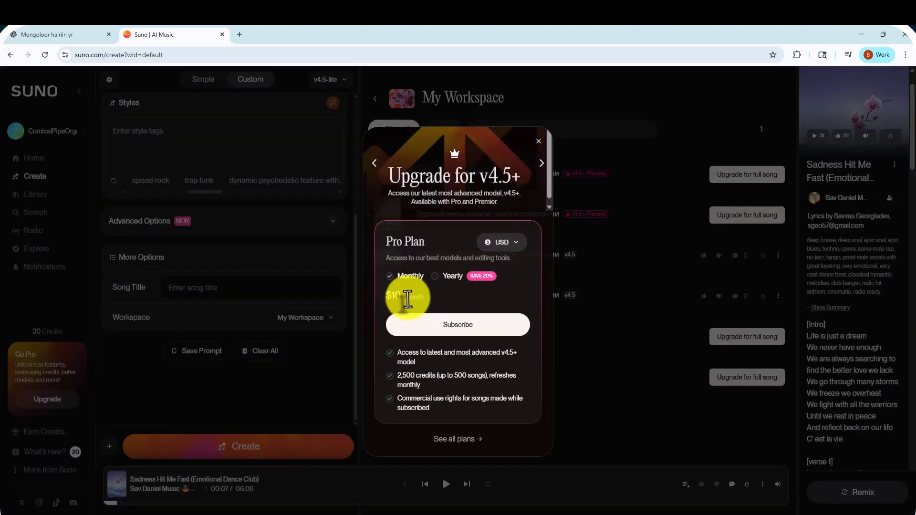
click(446, 276)
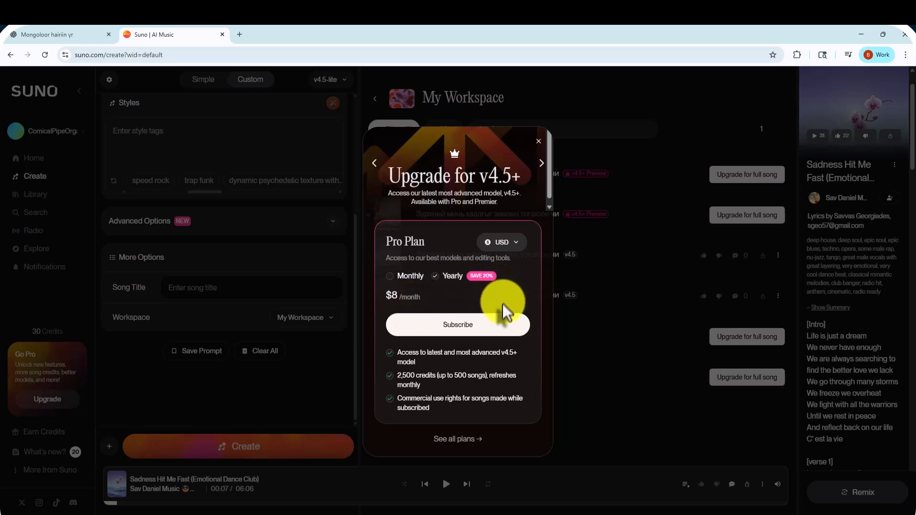
click(396, 277)
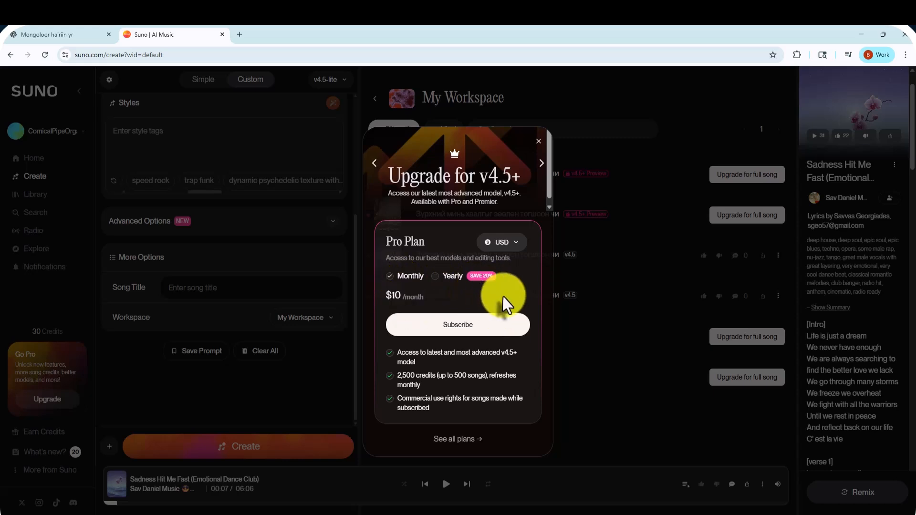
drag(434, 405, 394, 398)
click(445, 409)
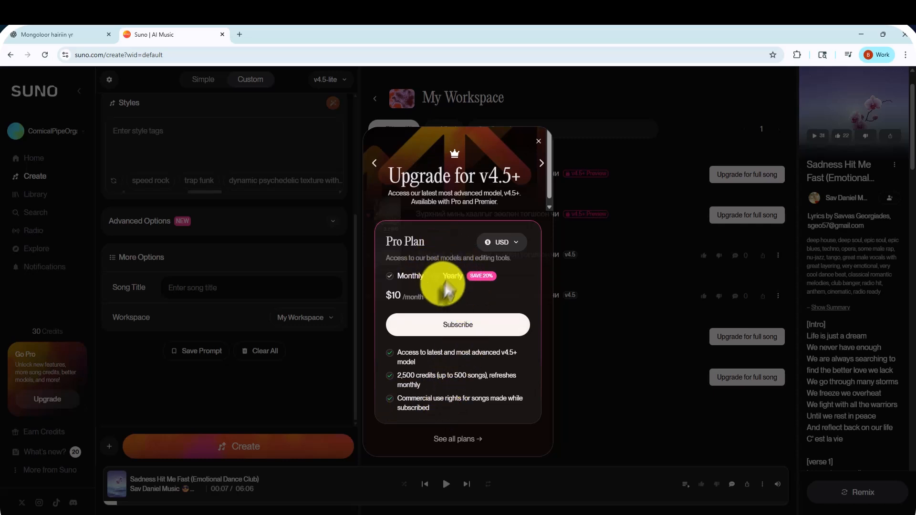
click(537, 143)
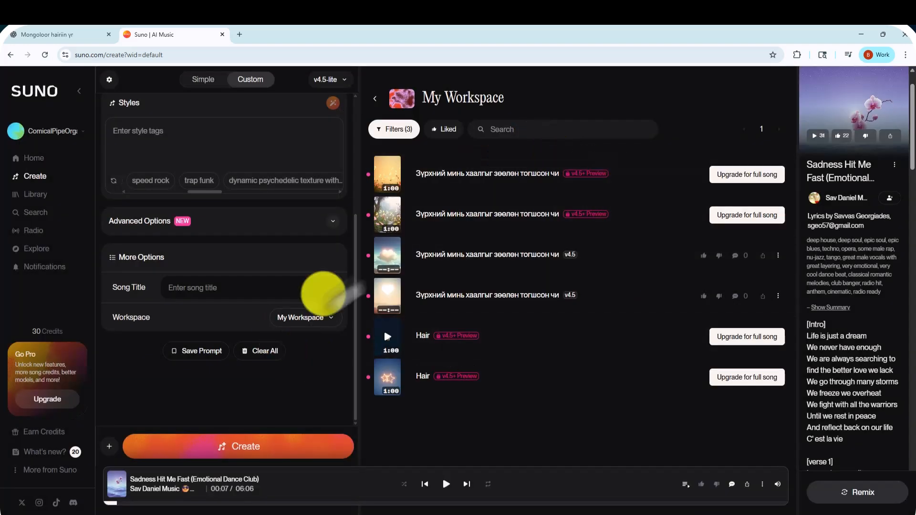
Listen to the 3:33 v4.5 version, the second v4.5+ preview and the 3:38 v4.5 version of the new Mongolian song
click(387, 298)
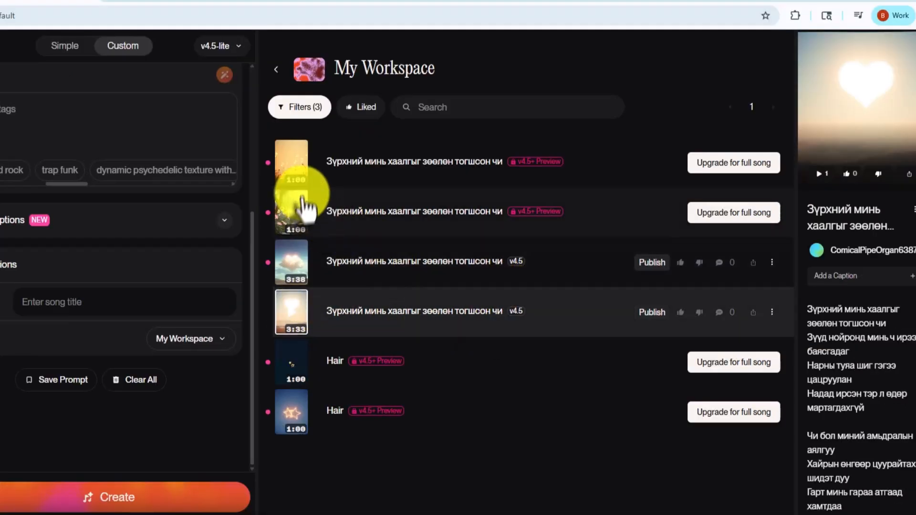
click(292, 222)
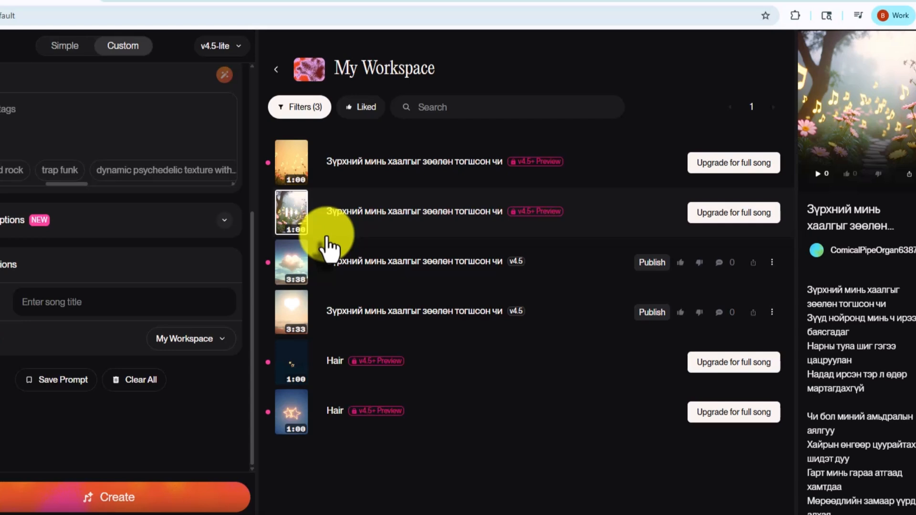
click(292, 219)
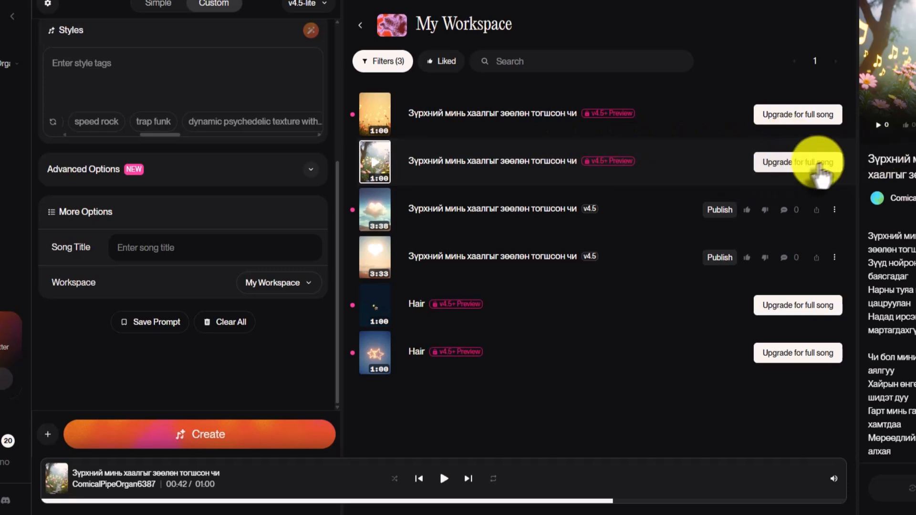
click(374, 217)
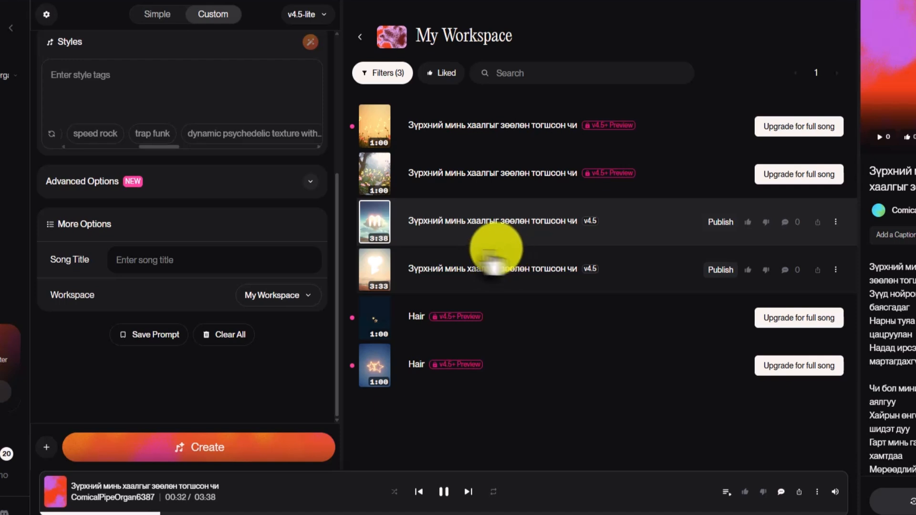
click(374, 223)
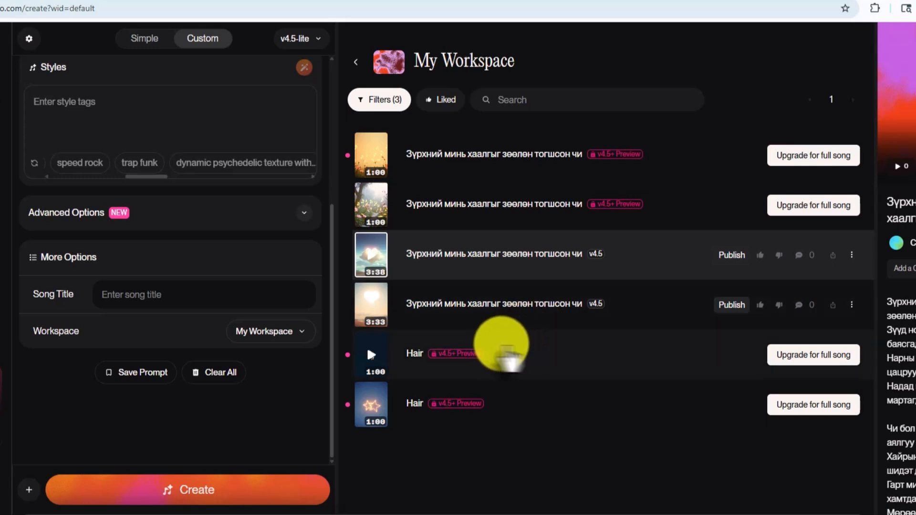
Switch song creation to Simple mode and describe the new song as "epic soul, piano, jazz"
scroll(334, 339, up, 4)
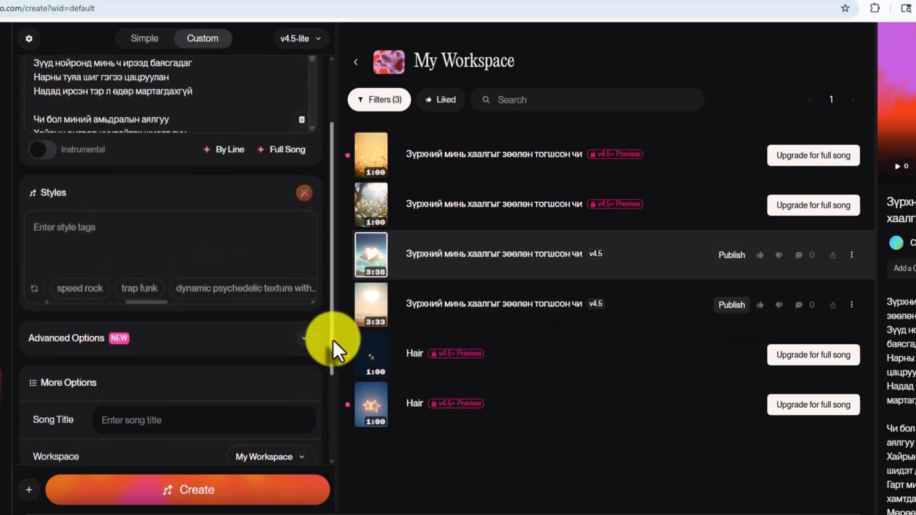
scroll(333, 340, up, 2)
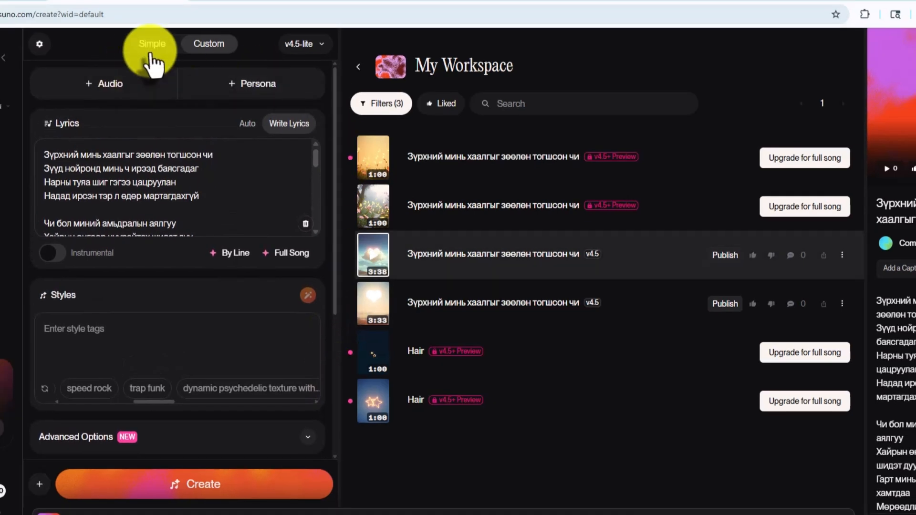
click(145, 52)
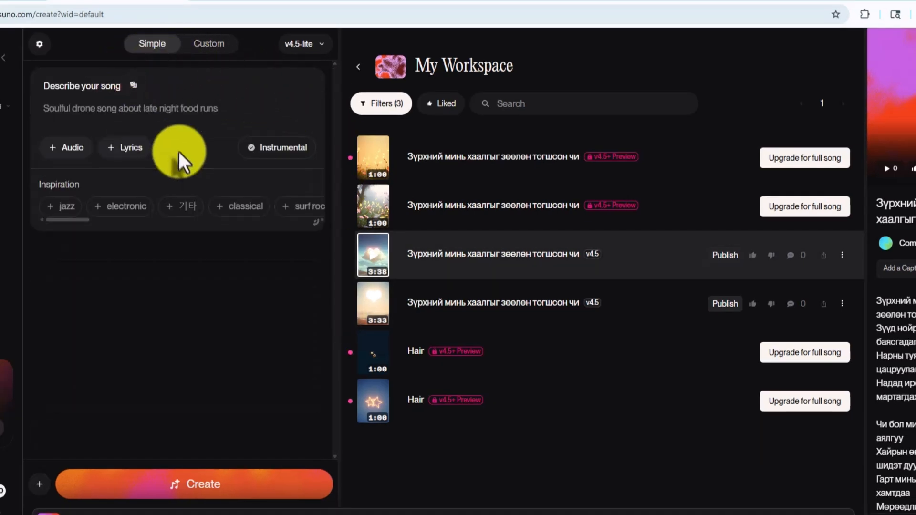
click(61, 108)
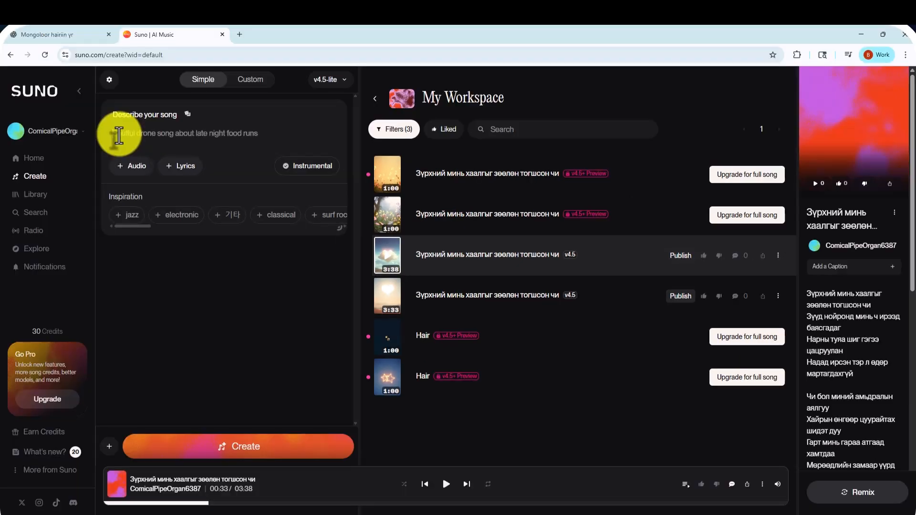
text(epic soul, piano,)
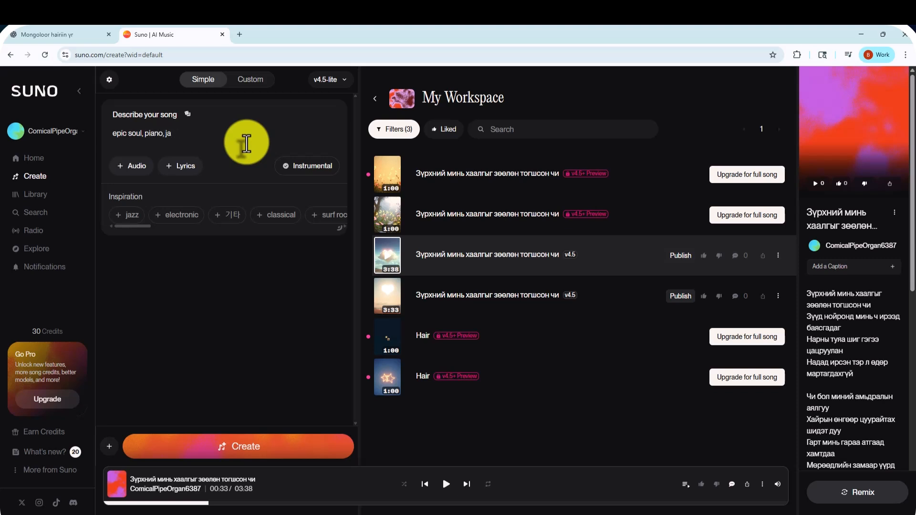
text(jazz)
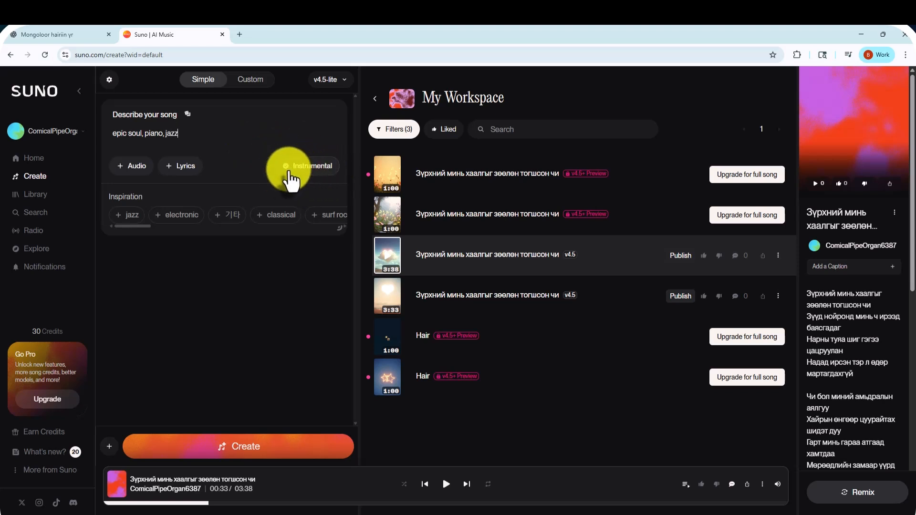
Make the song instrumental with the suggested "classical" style added to its description, and generate it
click(288, 168)
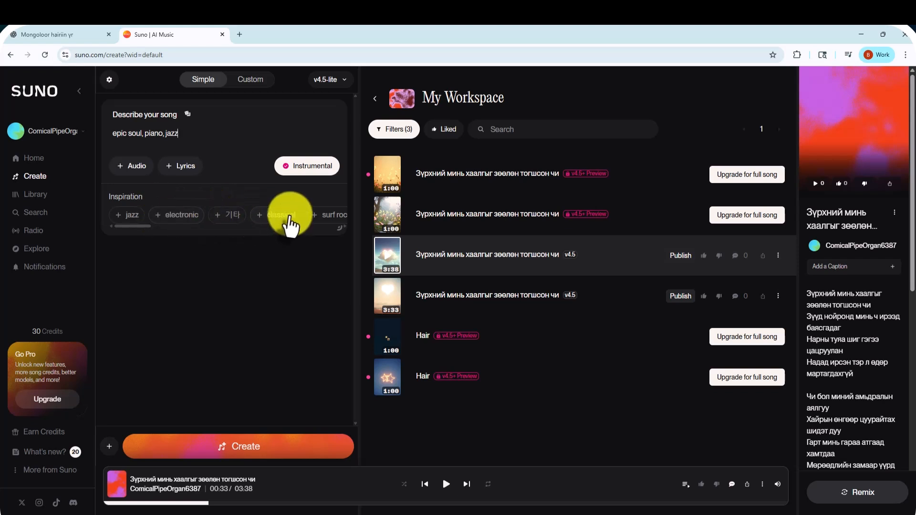
click(277, 217)
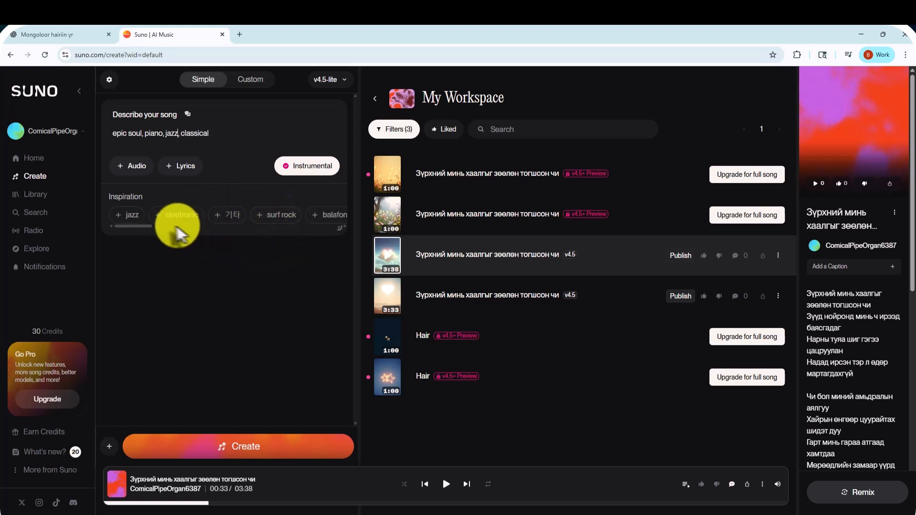
mouse_move(137, 227)
mouse_down()
mouse_move(213, 229)
mouse_move(125, 233)
mouse_up()
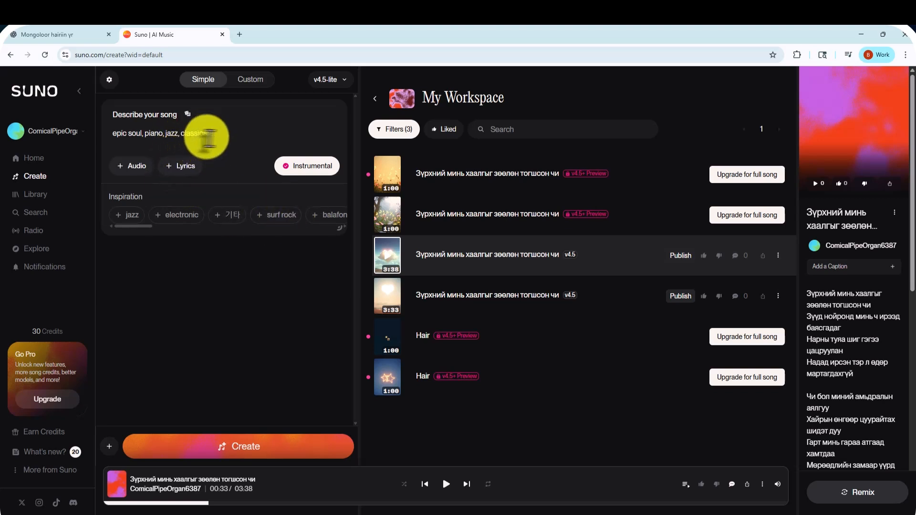
click(244, 448)
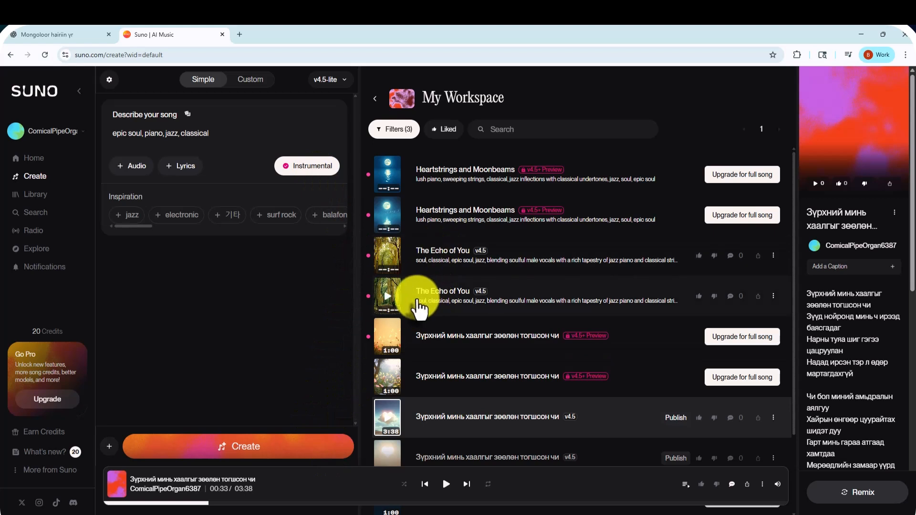
Listen to both v4.5 versions of "The Echo of You" and the second "Heartstrings and Moonbeams" preview
click(388, 301)
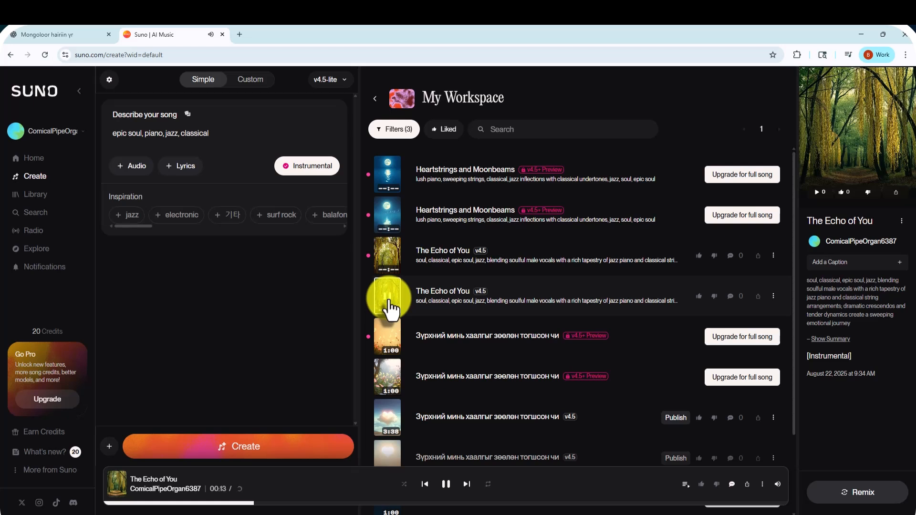
click(389, 306)
click(387, 260)
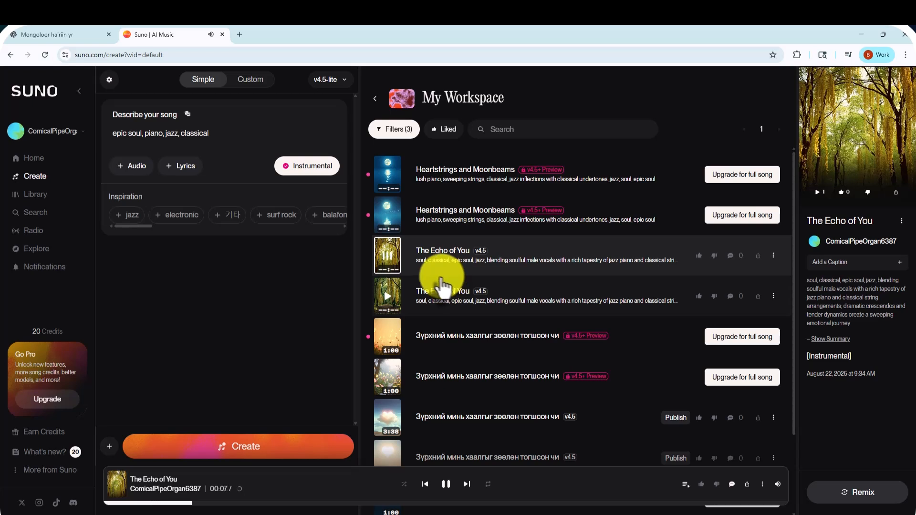
click(390, 262)
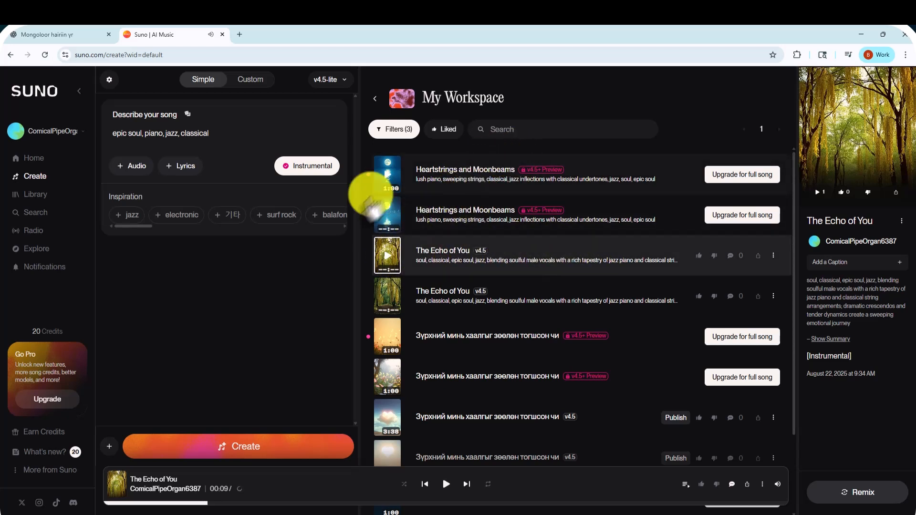
click(387, 218)
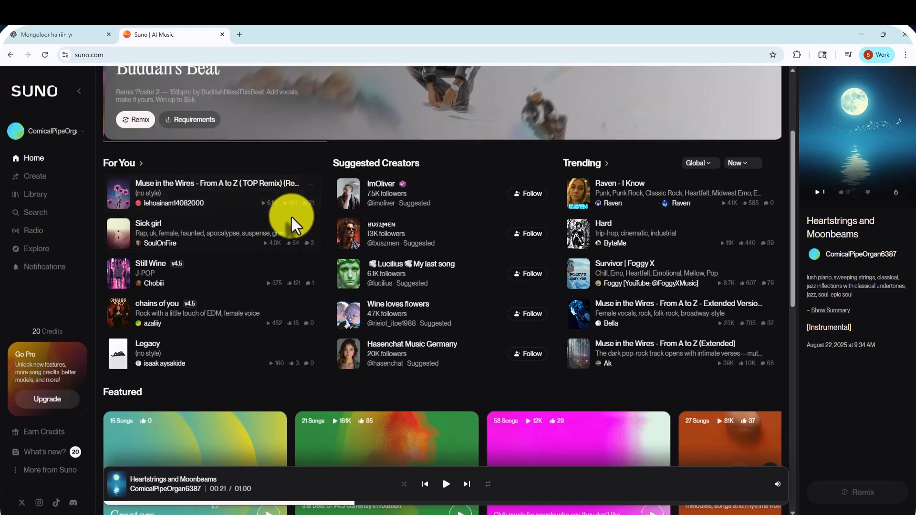
Look through the home page's song recommendations, suggested creators, trending songs, featured playlists and staff picks
scroll(293, 225, down, 1)
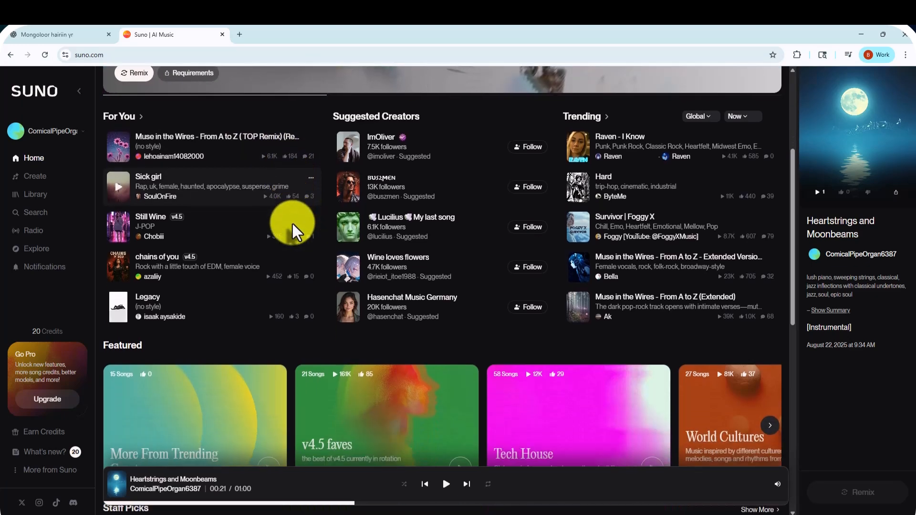
scroll(293, 220, down, 1)
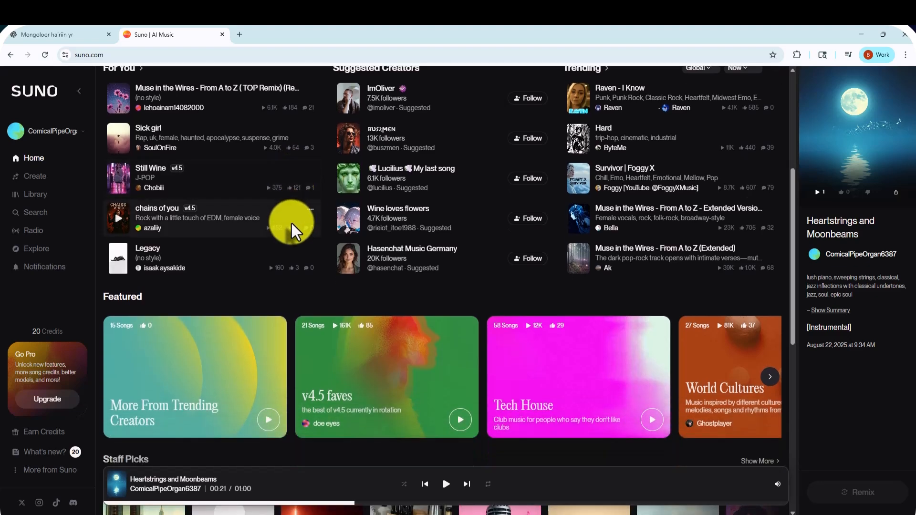
scroll(291, 223, down, 1)
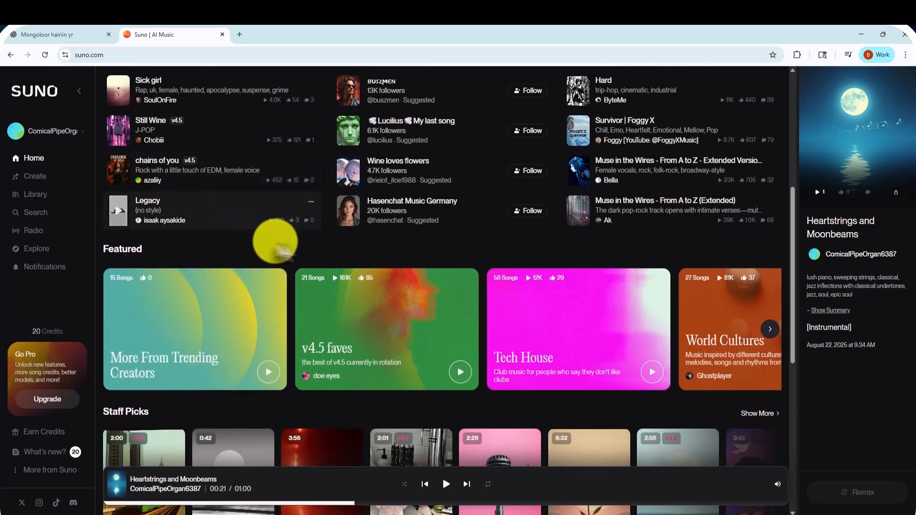
scroll(282, 241, down, 1)
Describe a new song as "kpop" in song creation, turn off the instrumental option, and generate it
click(27, 176)
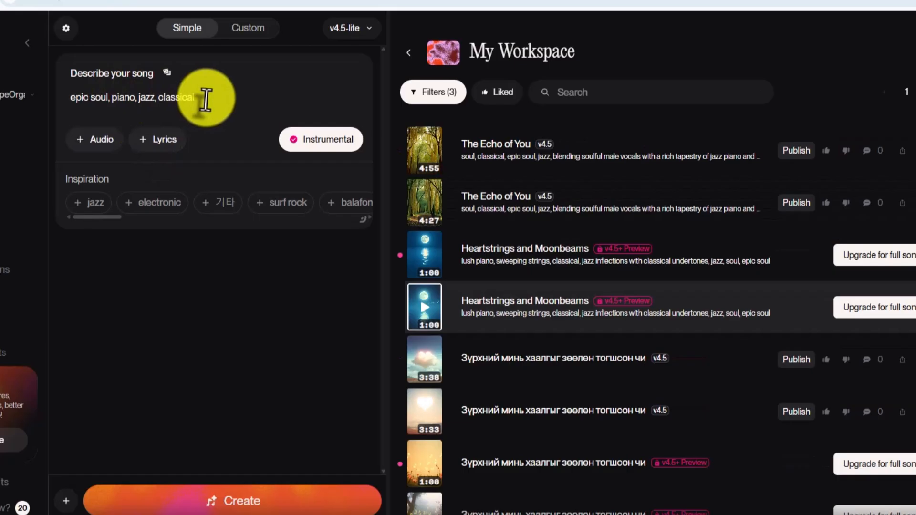
drag(217, 134, 106, 140)
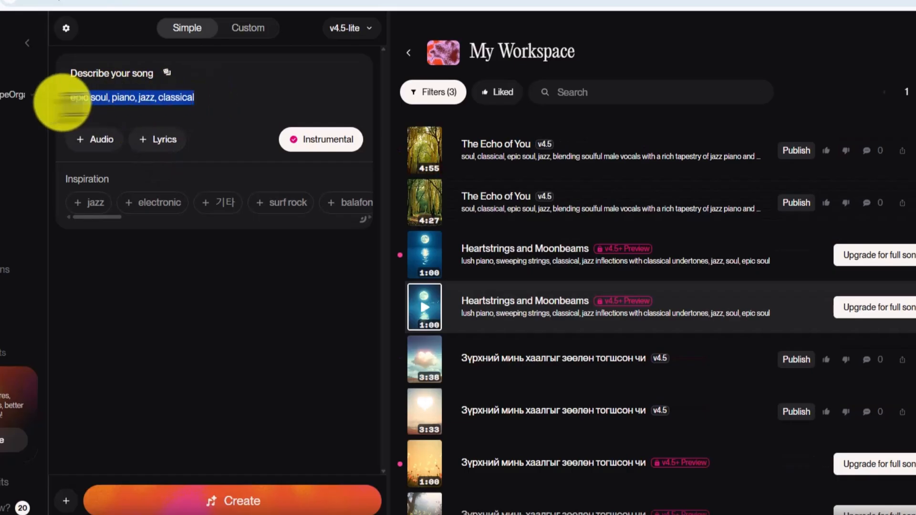
text(kpop)
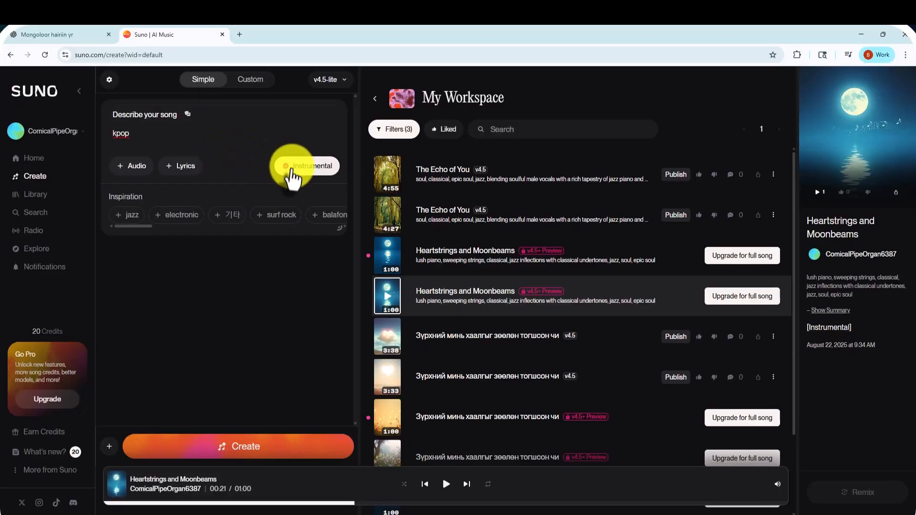
click(298, 141)
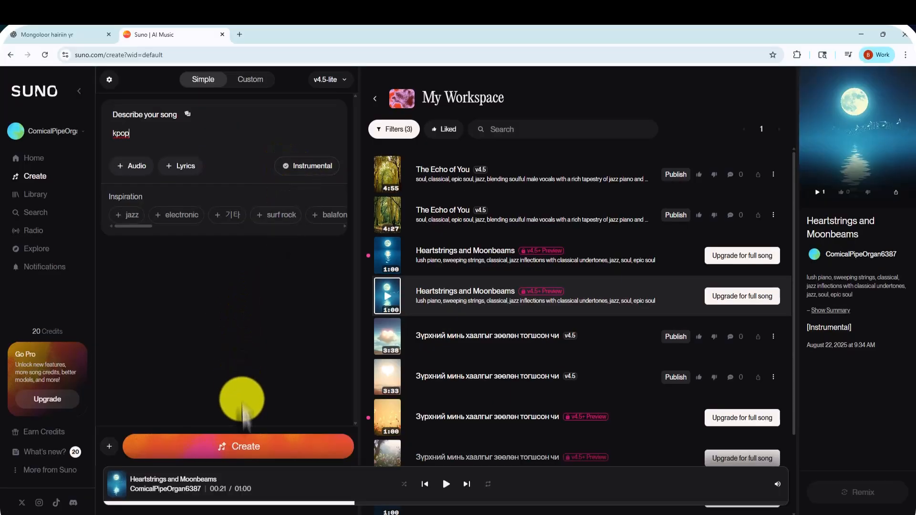
click(233, 444)
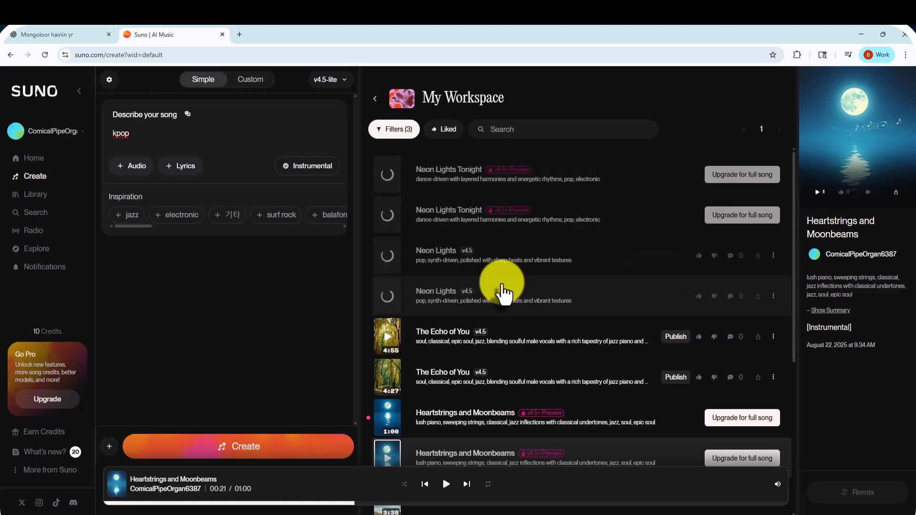
Listen to both v4.5 versions of "Neon Lights" and the second "Neon Lights Tonight" preview
click(388, 258)
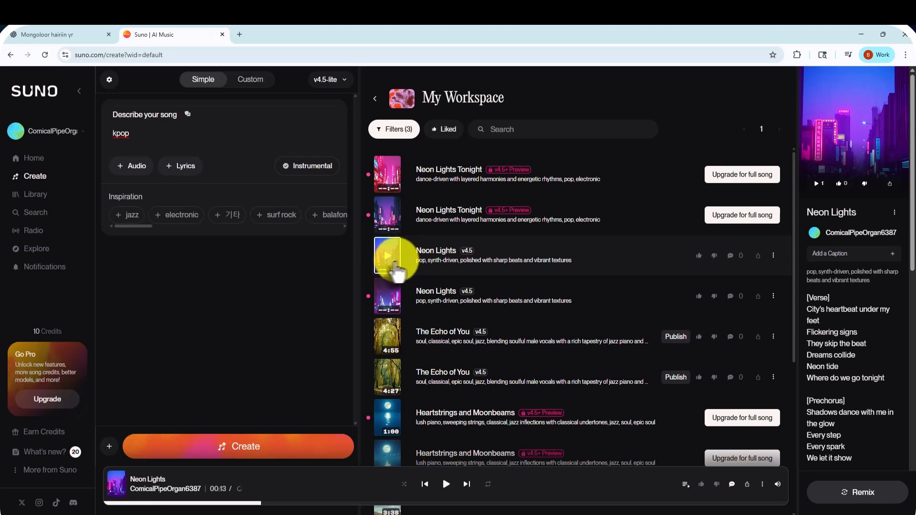
click(388, 301)
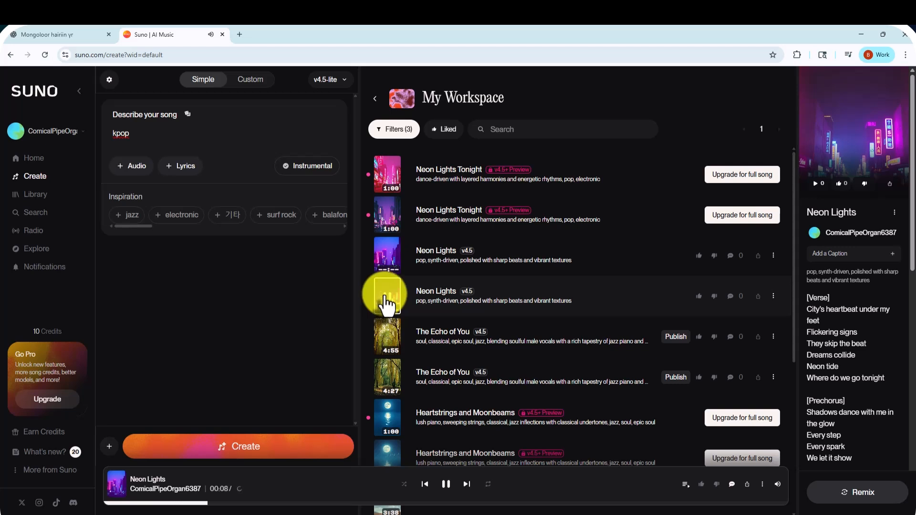
click(387, 218)
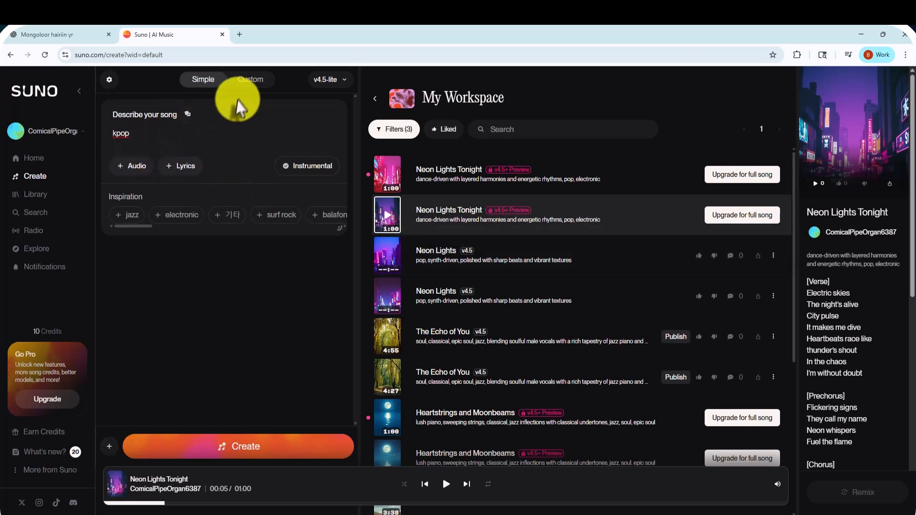
Review the Custom mode settings for lyrics, styles and more options, and the list of available model versions
click(245, 84)
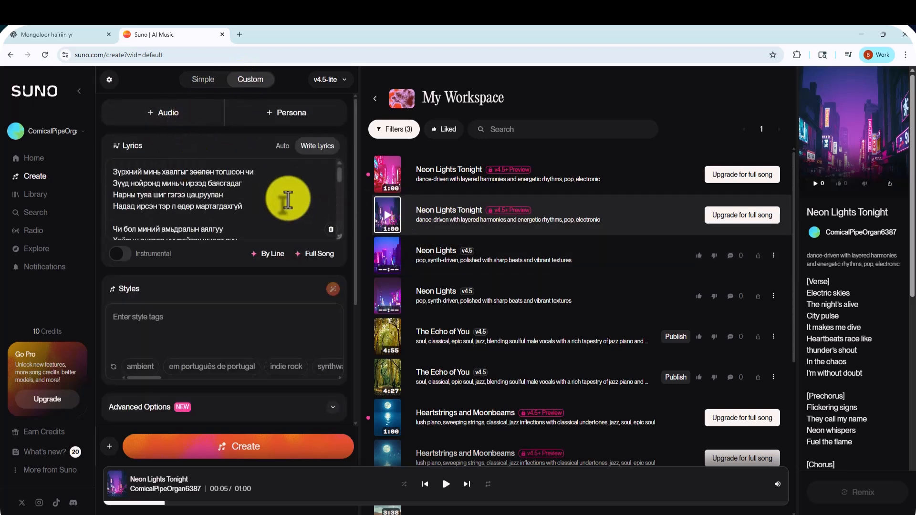
scroll(288, 200, down, 1)
scroll(287, 200, down, 3)
scroll(281, 286, down, 3)
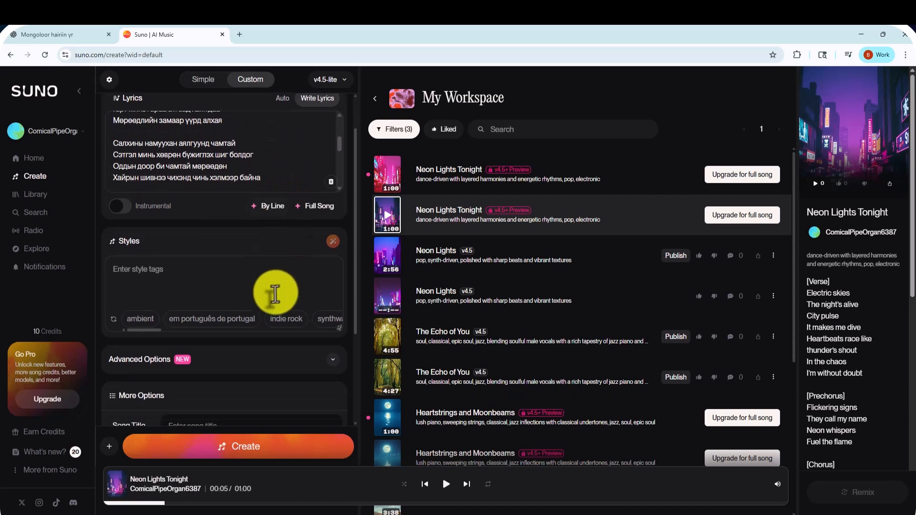
scroll(273, 293, down, 1)
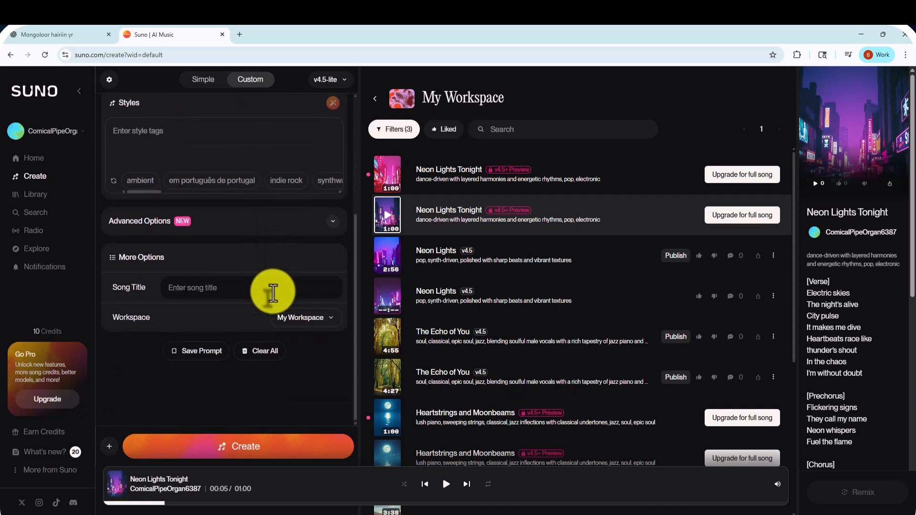
scroll(246, 286, up, 4)
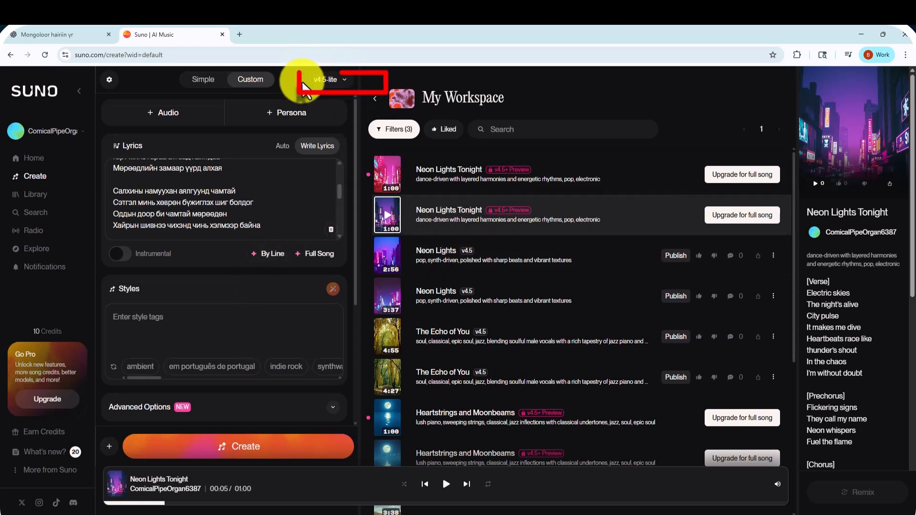
click(346, 85)
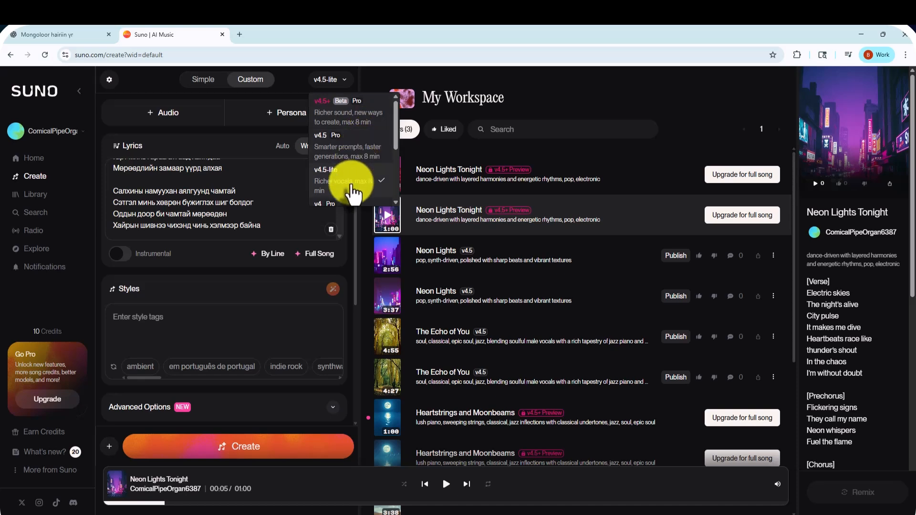
Browse the home page's listening history, playlists and genre rows, and play "Funky life, On the way" from the Funk section
scroll(355, 186, down, 3)
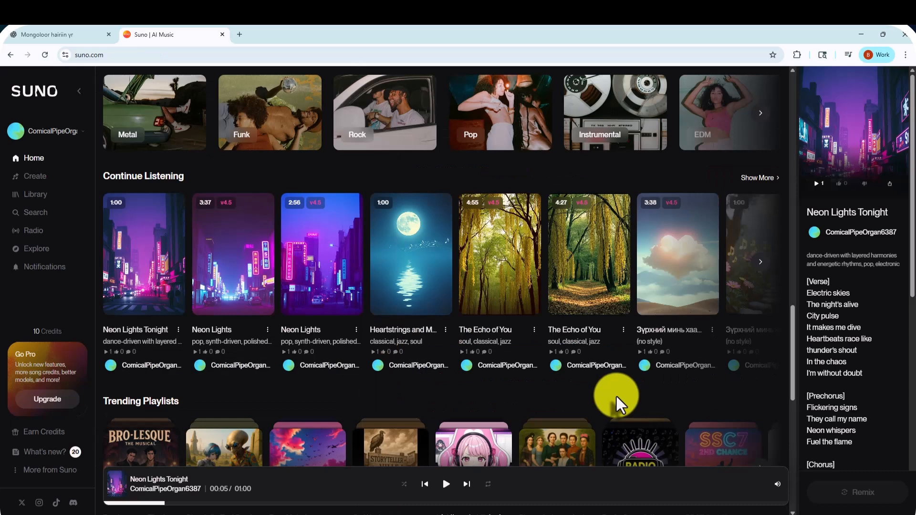
scroll(617, 396, down, 1)
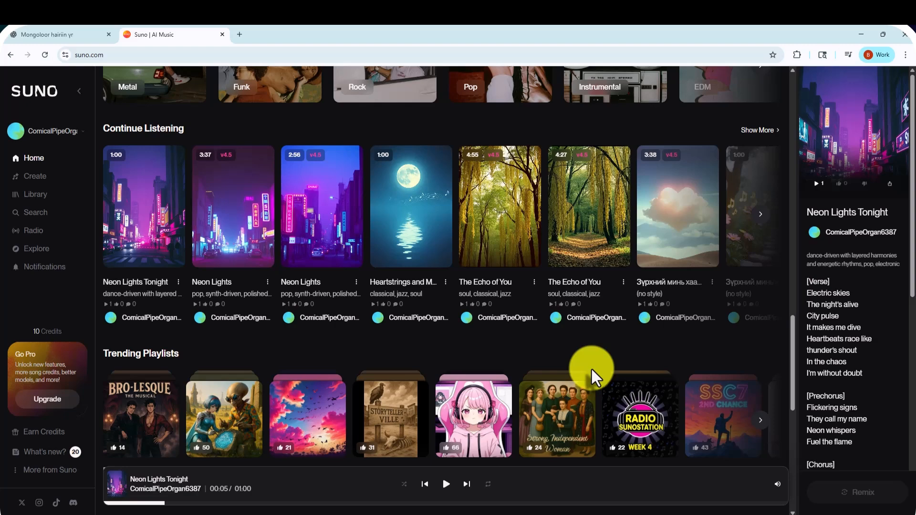
scroll(592, 370, down, 10)
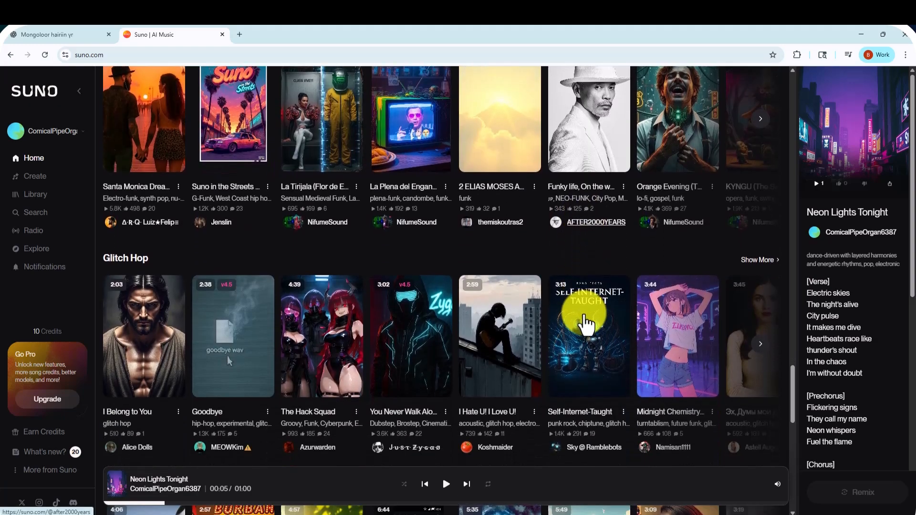
scroll(590, 320, up, 5)
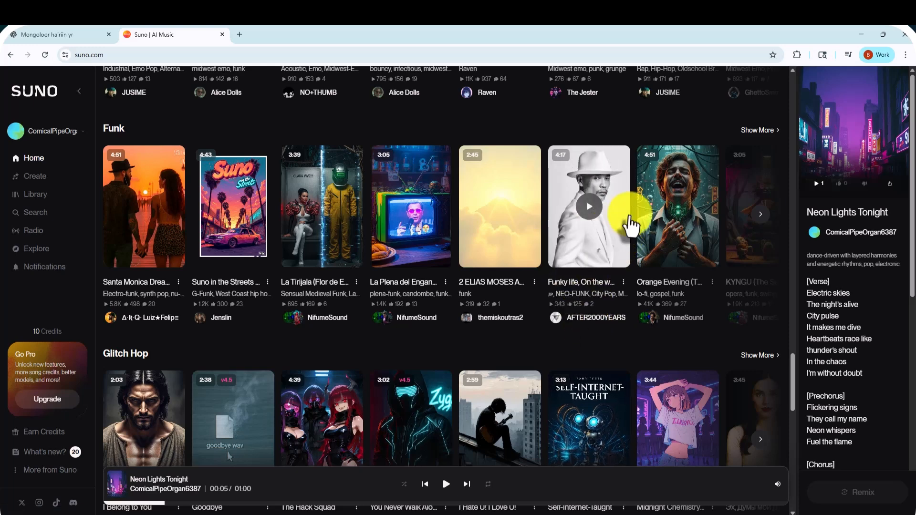
click(588, 208)
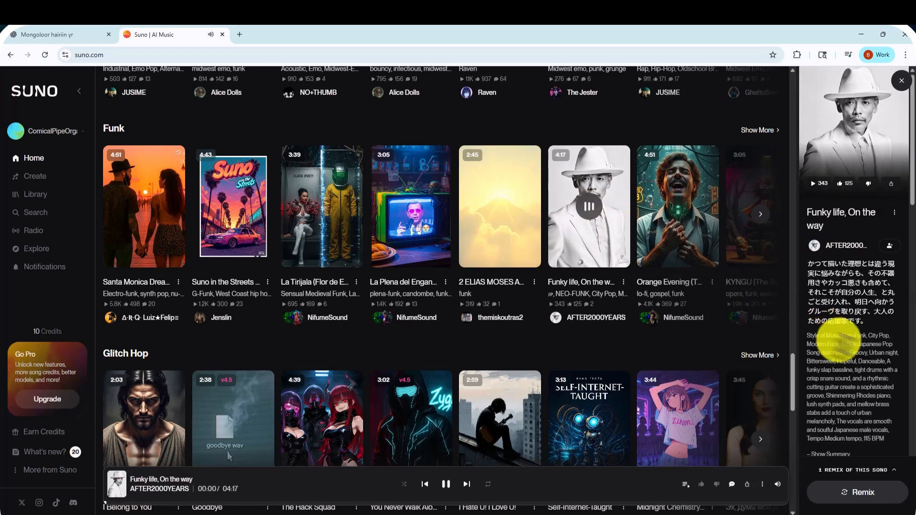
Examine the remix listed under the details of "Funky life, On the way" and the options offered for it
scroll(886, 357, down, 2)
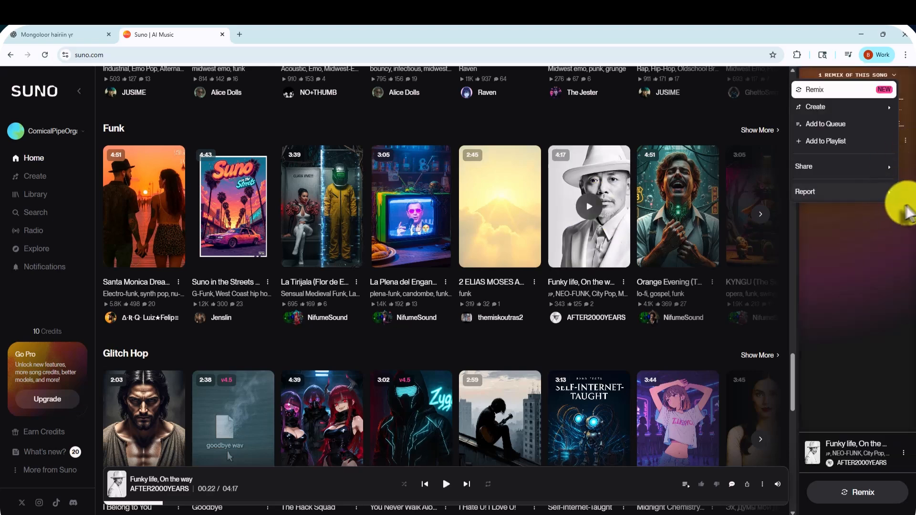
click(866, 228)
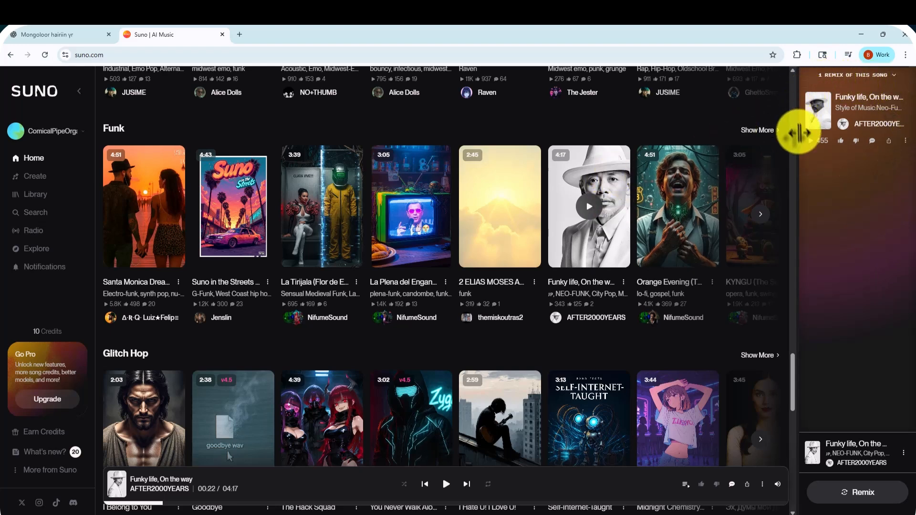
click(905, 141)
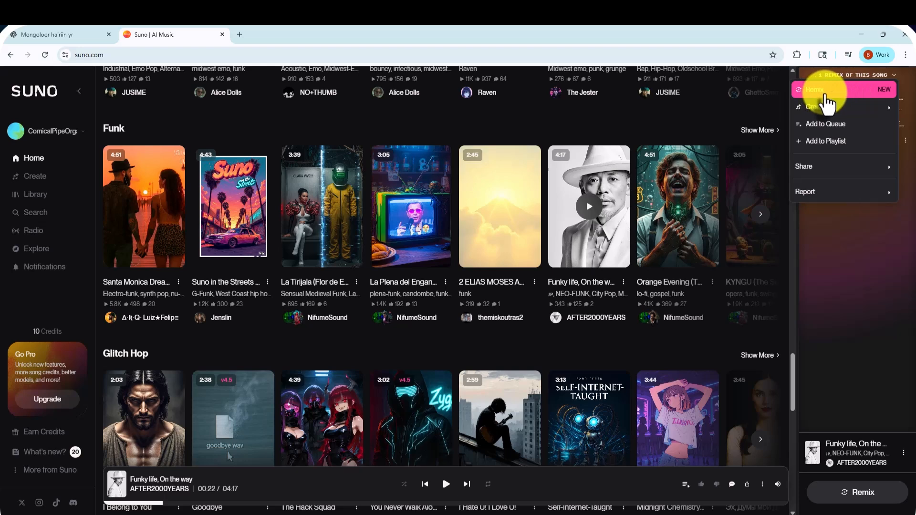
click(835, 267)
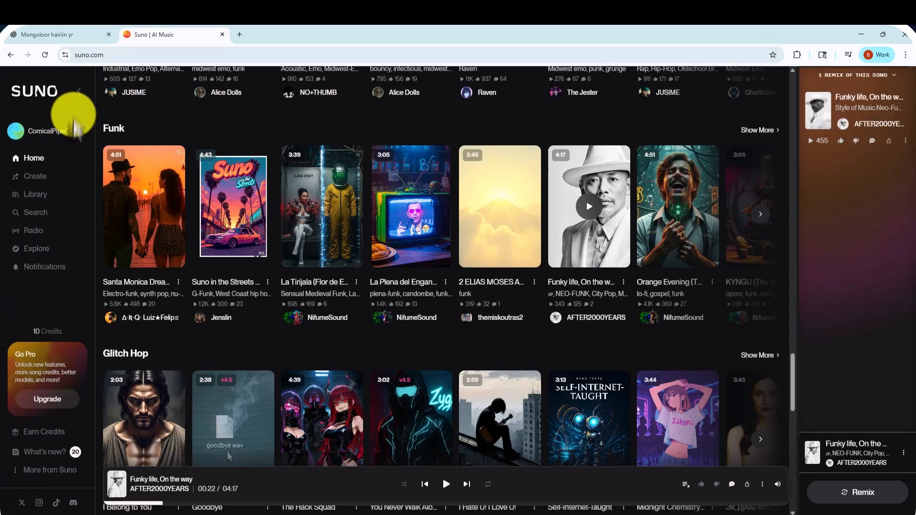
Return to song creation in Simple mode, replace the description with "хайрын дуу", and generate the song
click(35, 176)
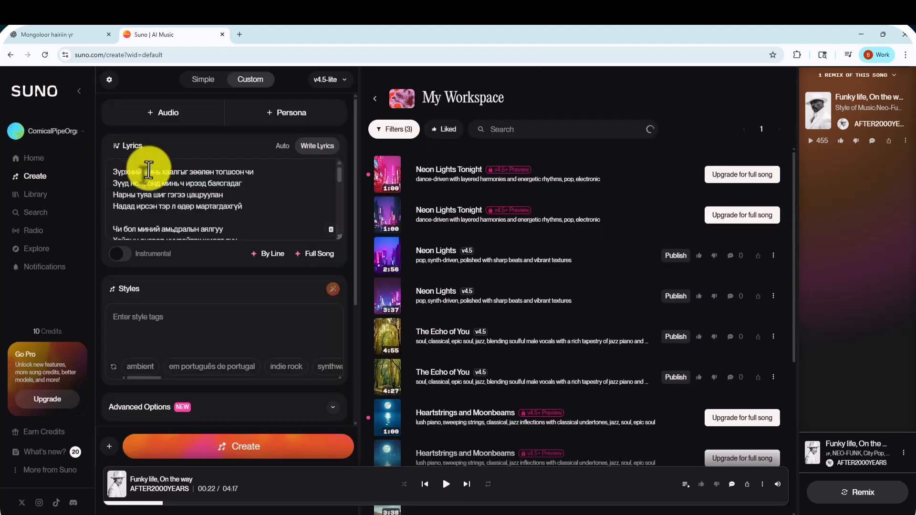
click(194, 91)
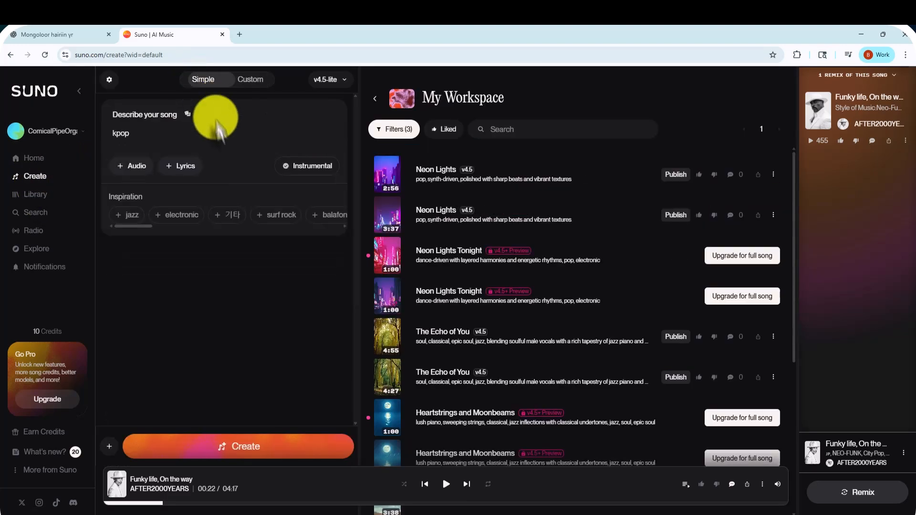
drag(113, 134, 136, 137)
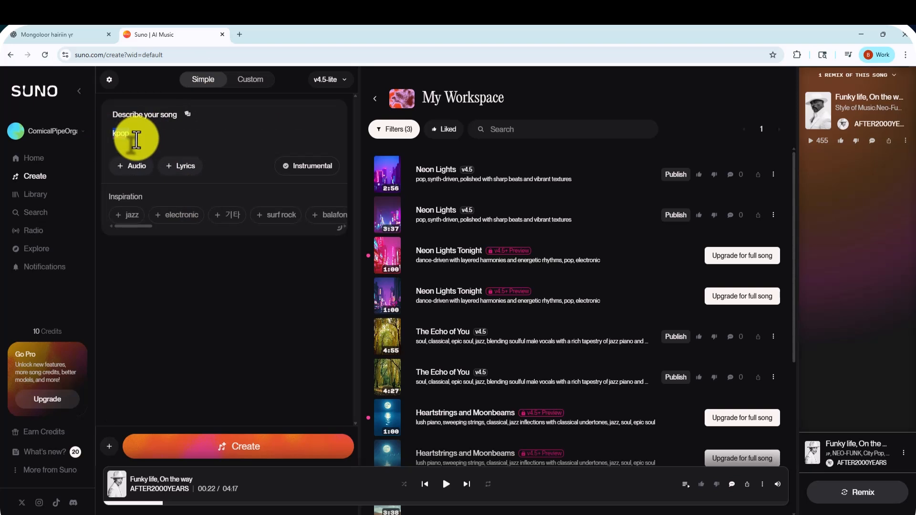
key(BackSpace)
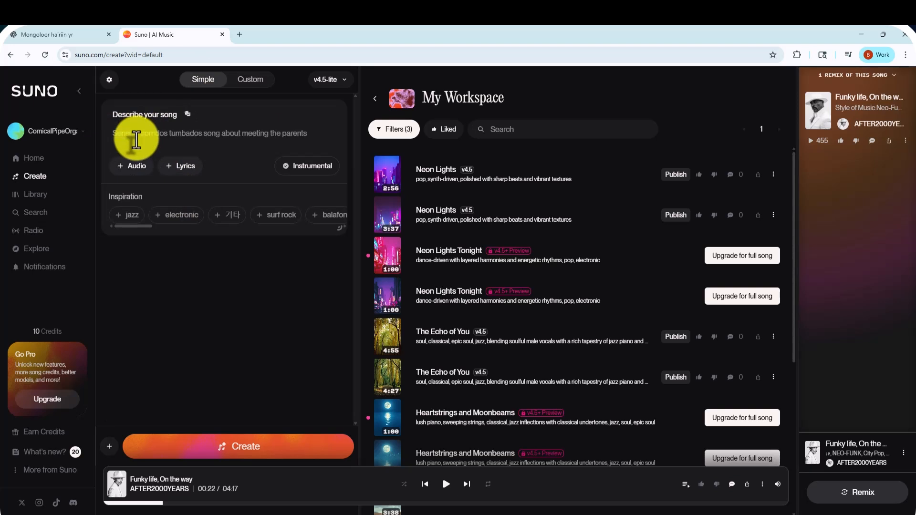
text(x)
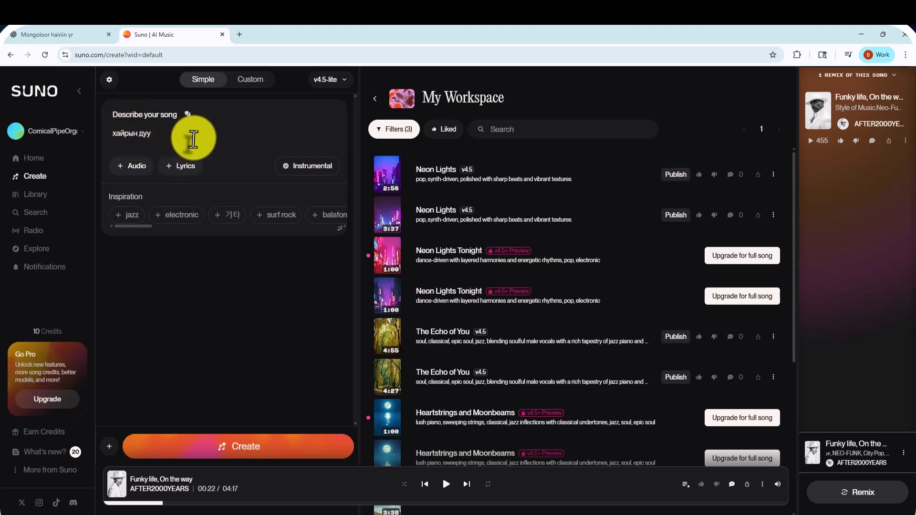
click(219, 453)
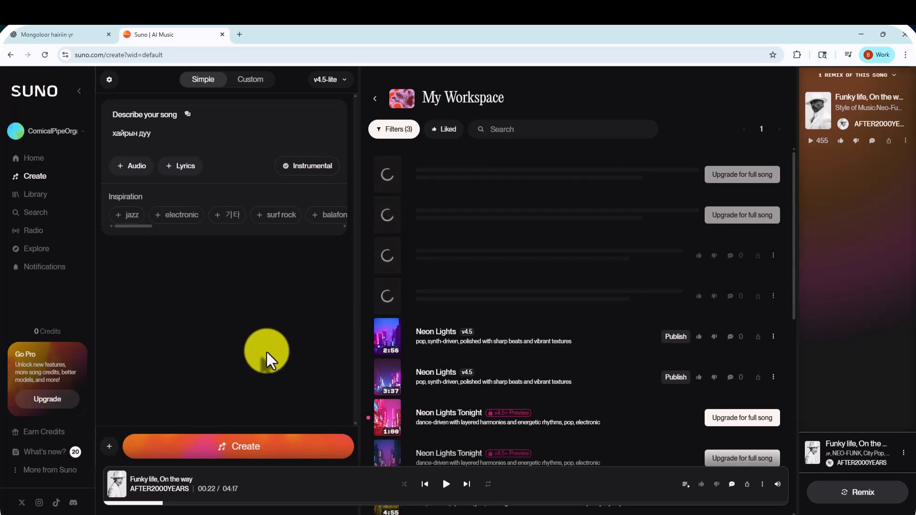
Listen to both v4.5 versions of "Хайрын Дуу" and the second "Хайрын Бороо" preview
click(387, 298)
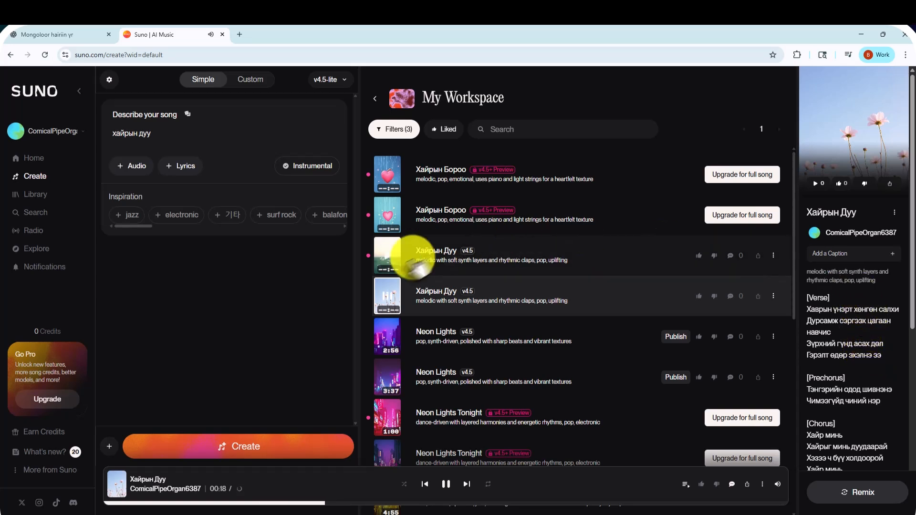
click(387, 258)
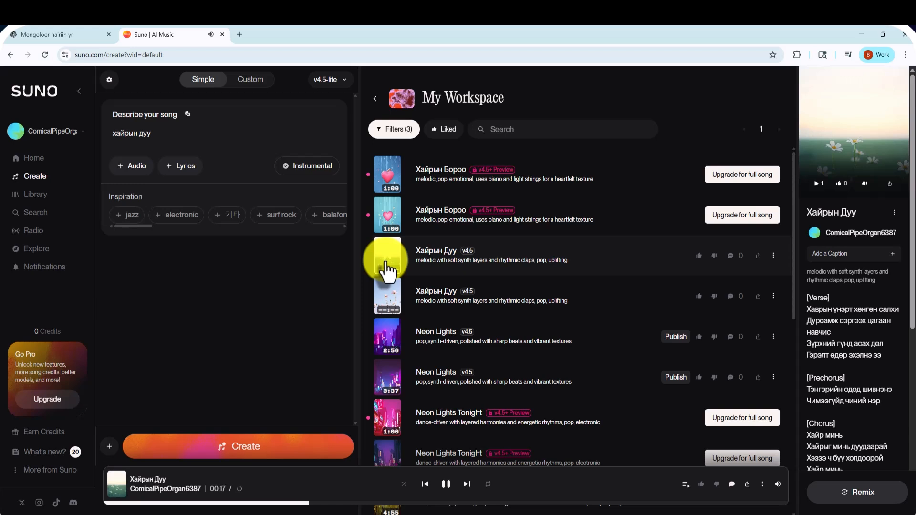
click(388, 252)
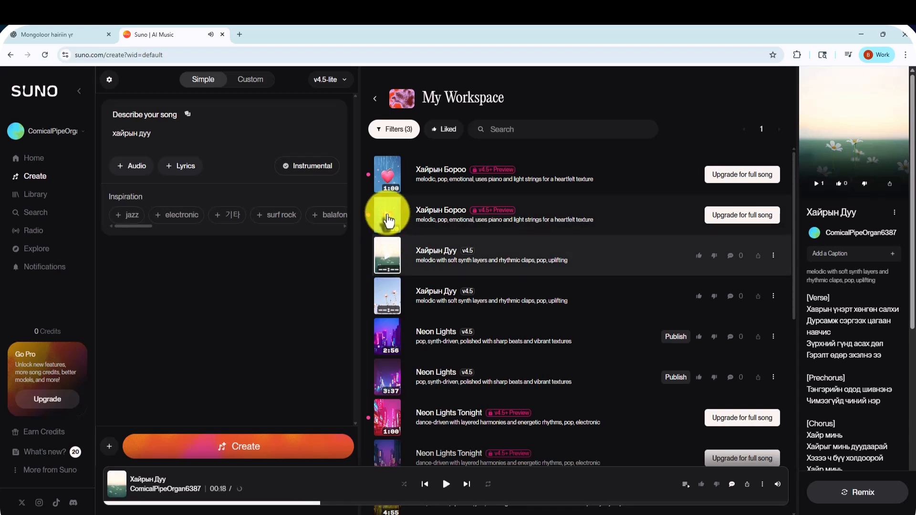
click(389, 220)
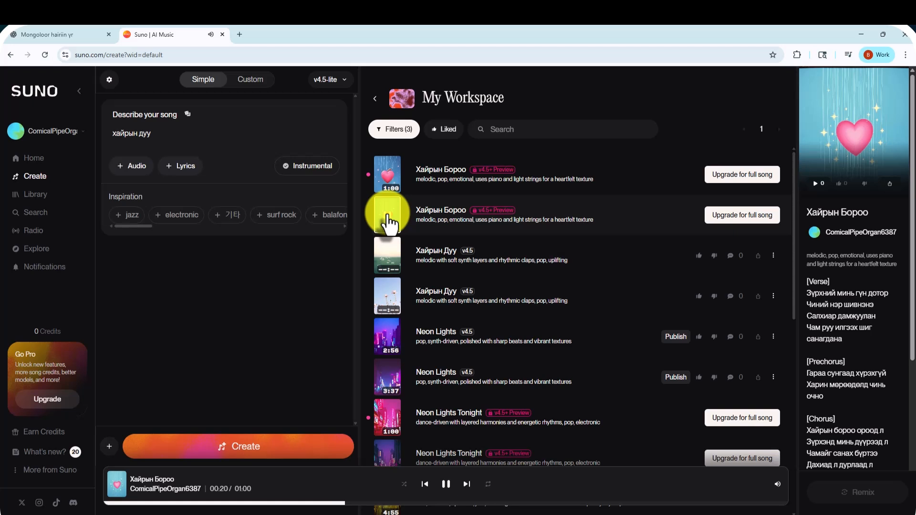
click(389, 221)
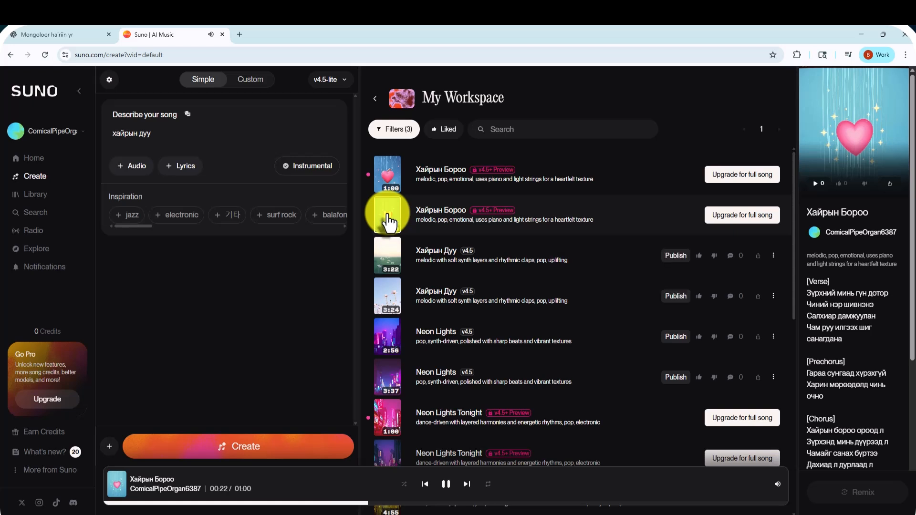